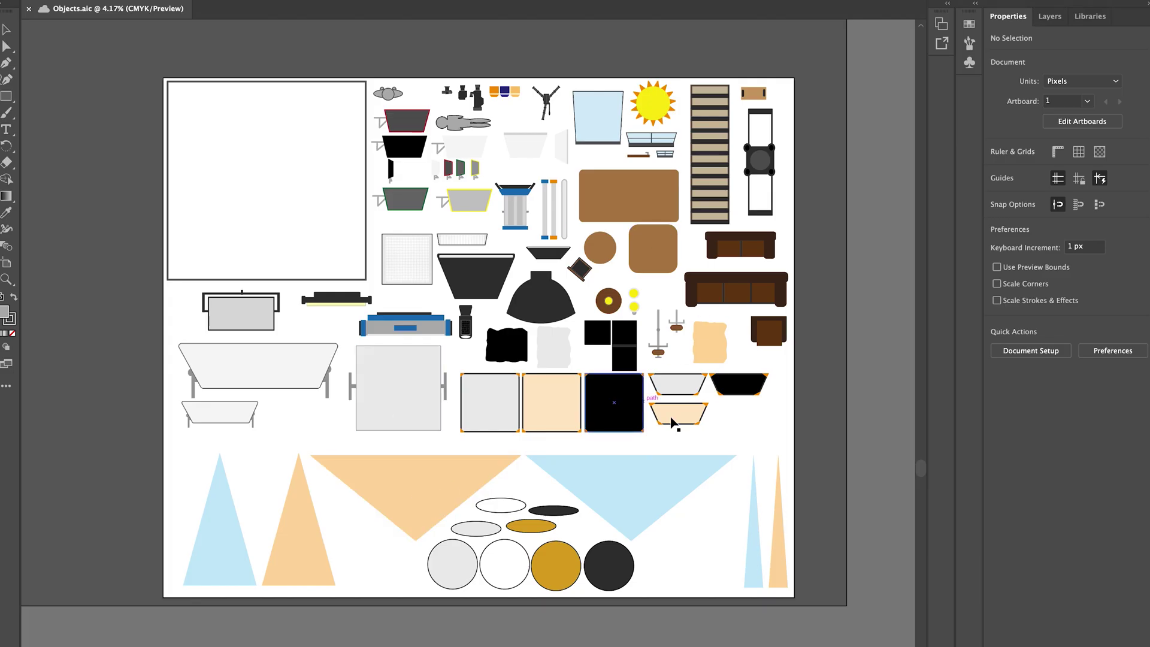
Examine the furniture, lighting, modifier and backdrop objects across the Objects.aic artboard
scroll(503, 296, up, 6)
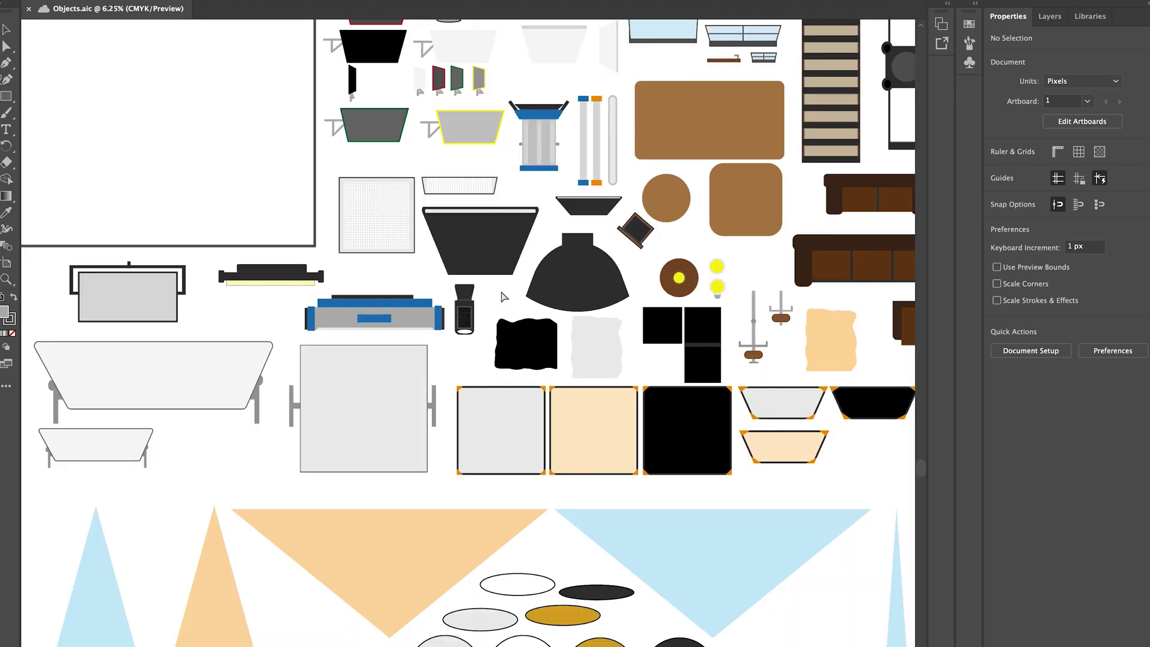
scroll(503, 296, down, 1)
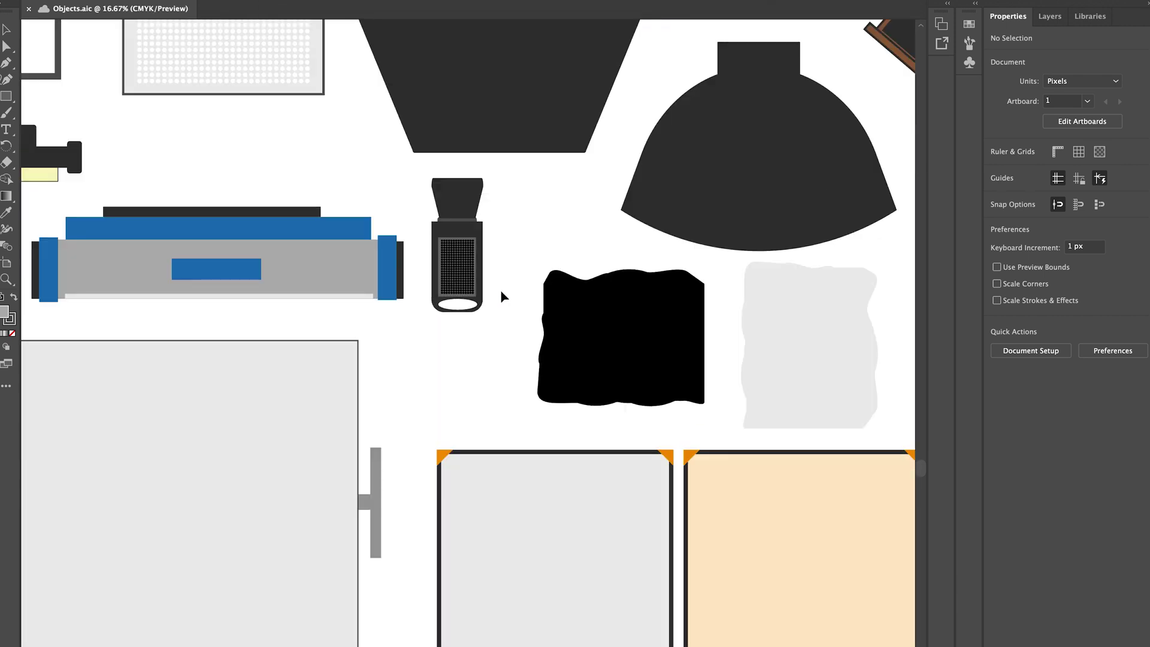
drag(599, 54, 402, 602)
drag(400, 375, 438, 527)
drag(375, 330, 647, 410)
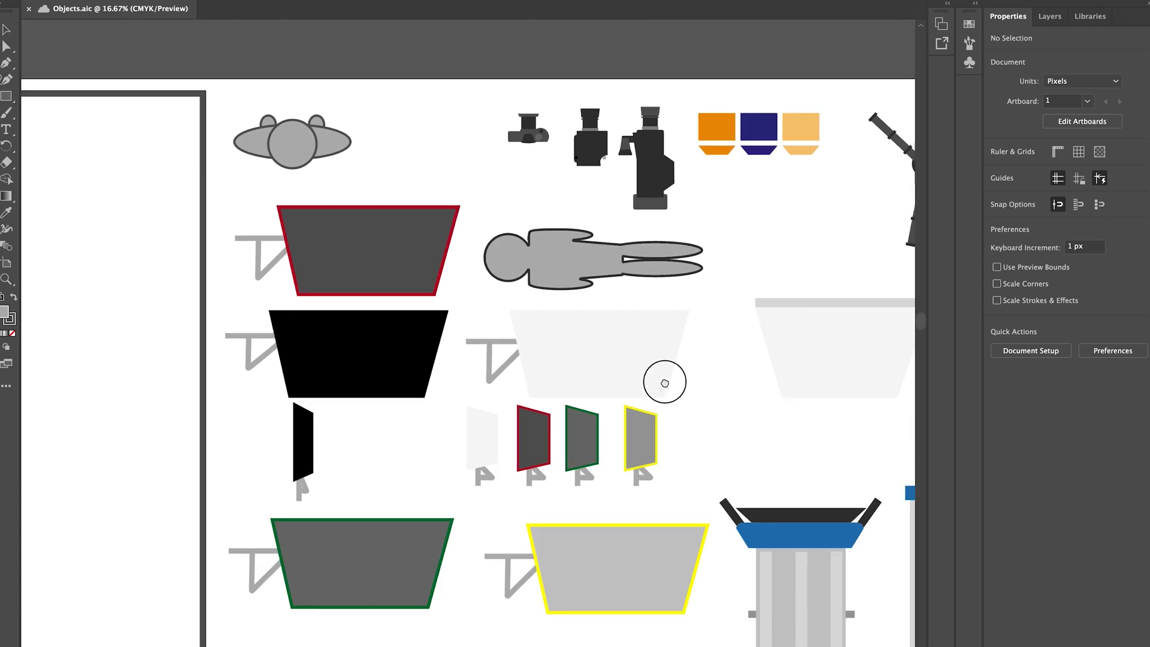
scroll(647, 411, right, 15)
scroll(648, 411, down, 3)
scroll(435, 521, down, 10)
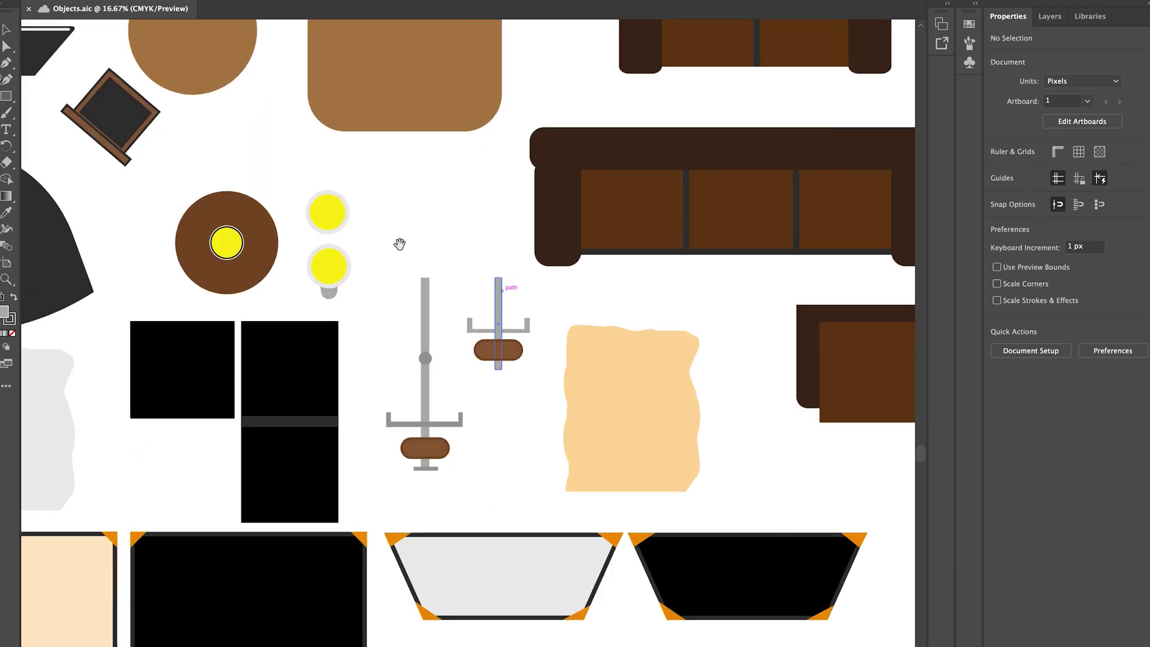
scroll(377, 225, left, 12)
scroll(657, 322, left, 15)
scroll(657, 322, up, 2)
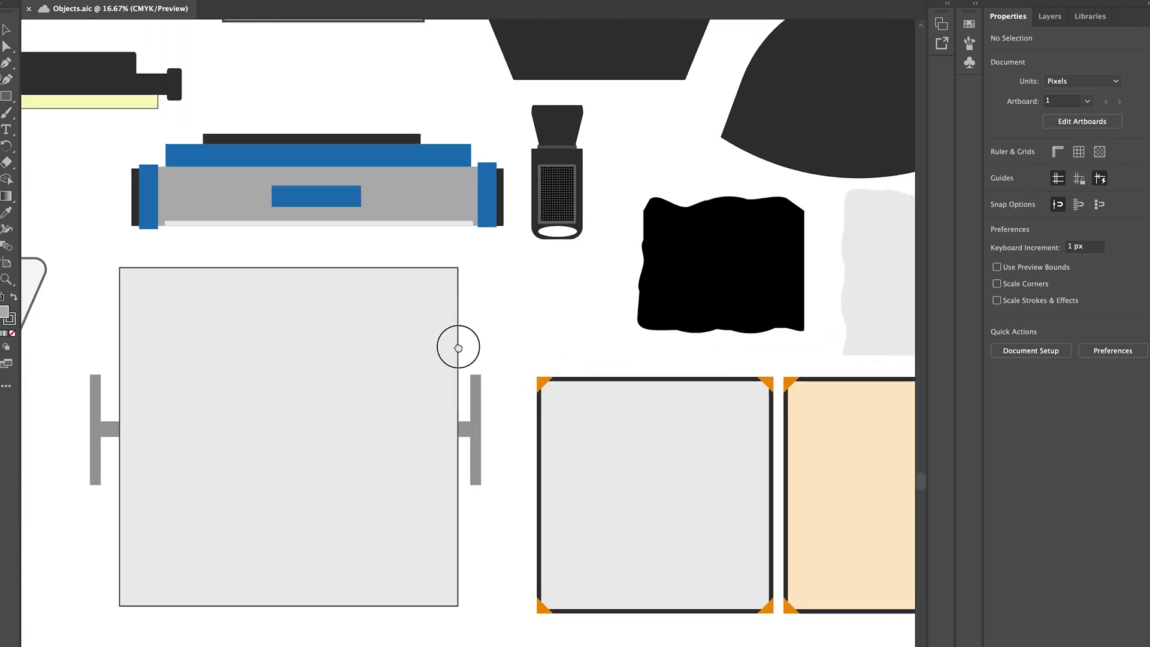
scroll(616, 243, down, 15)
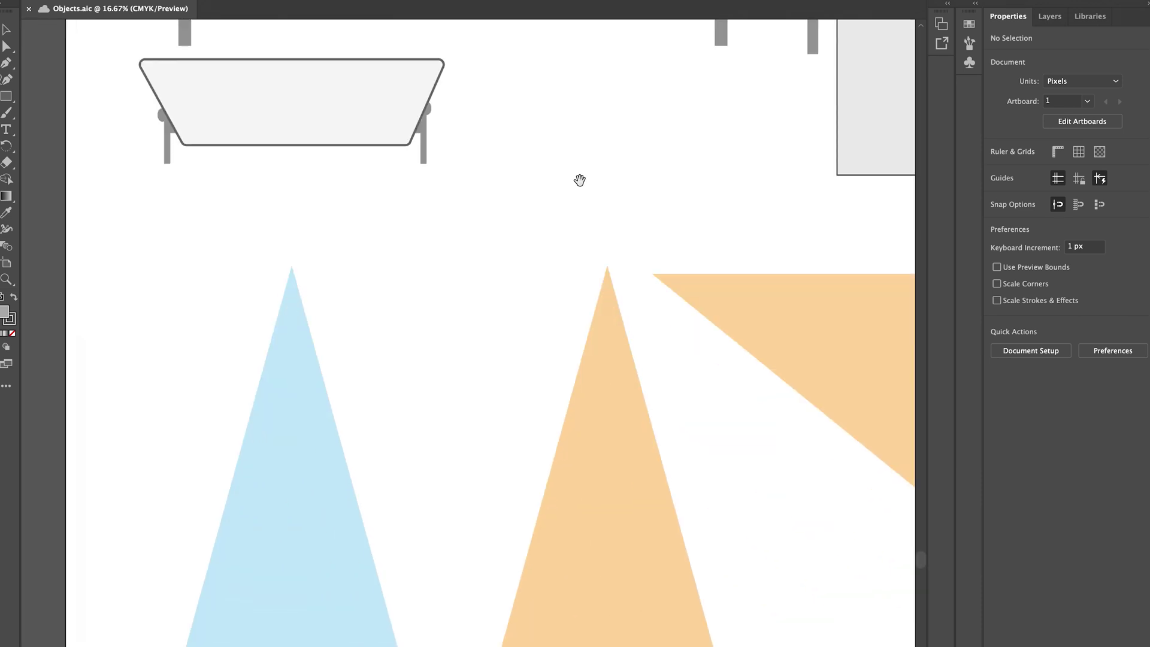
scroll(580, 180, right, 20)
scroll(414, 361, up, 15)
scroll(444, 495, left, 5)
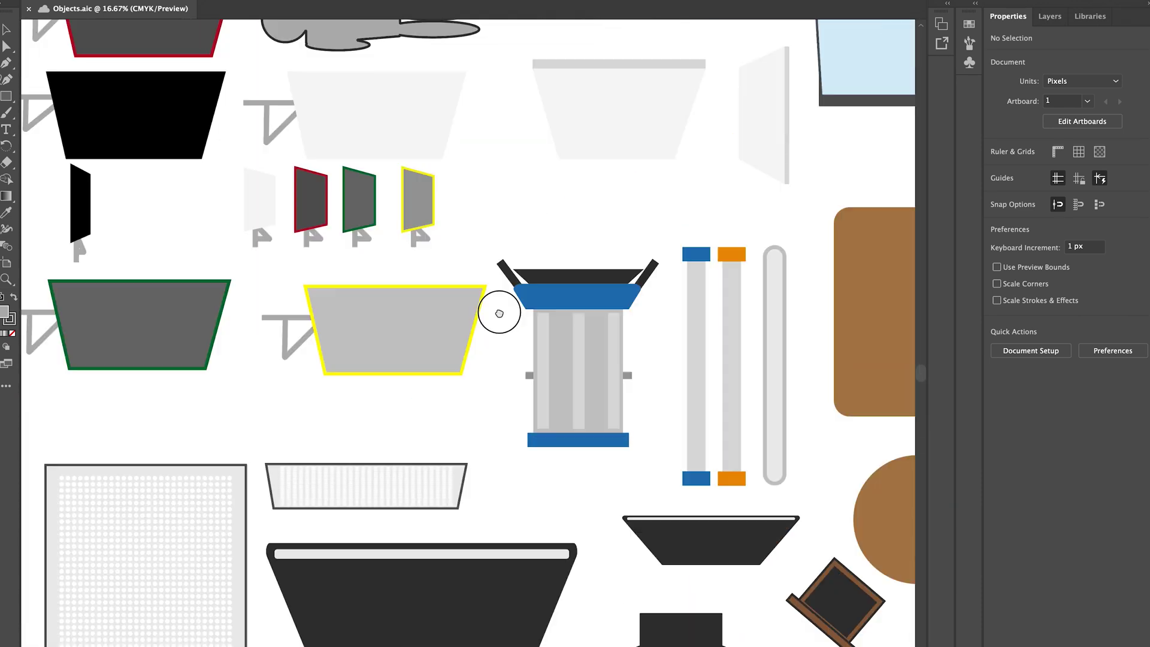
Inspect the three top-view camera illustrations up close, including the shapes that make up each body and lens
drag(499, 313, 486, 450)
drag(529, 271, 518, 426)
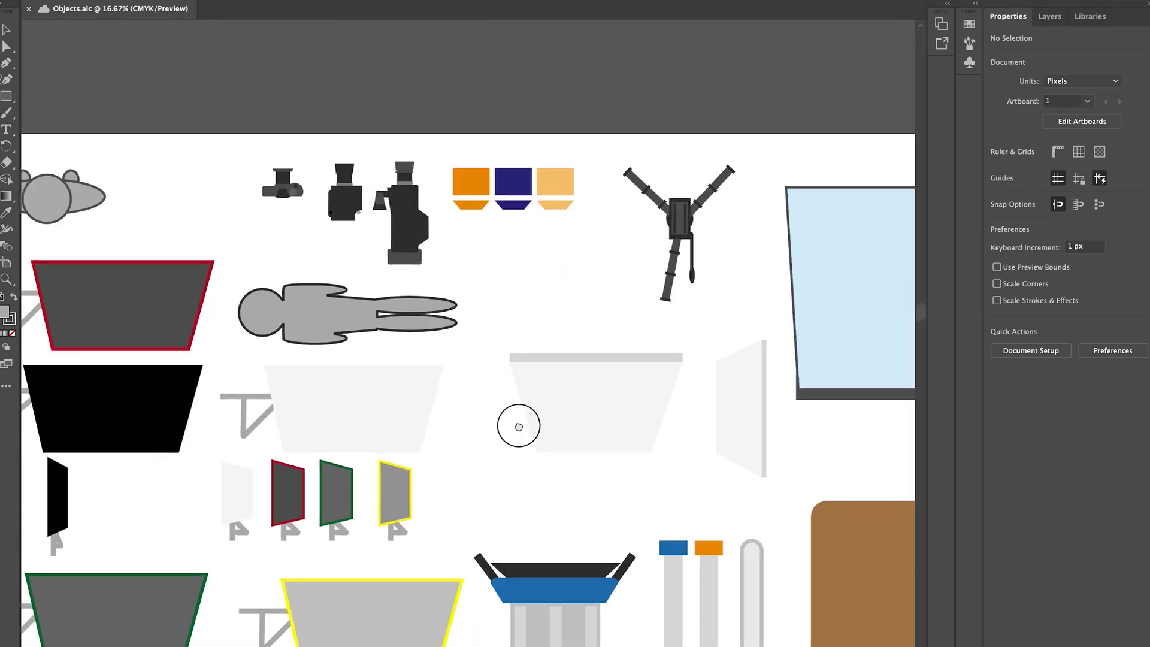
key(super+plus)
key(super+plus)
key(super+plus)
drag(434, 213, 599, 440)
drag(330, 193, 415, 341)
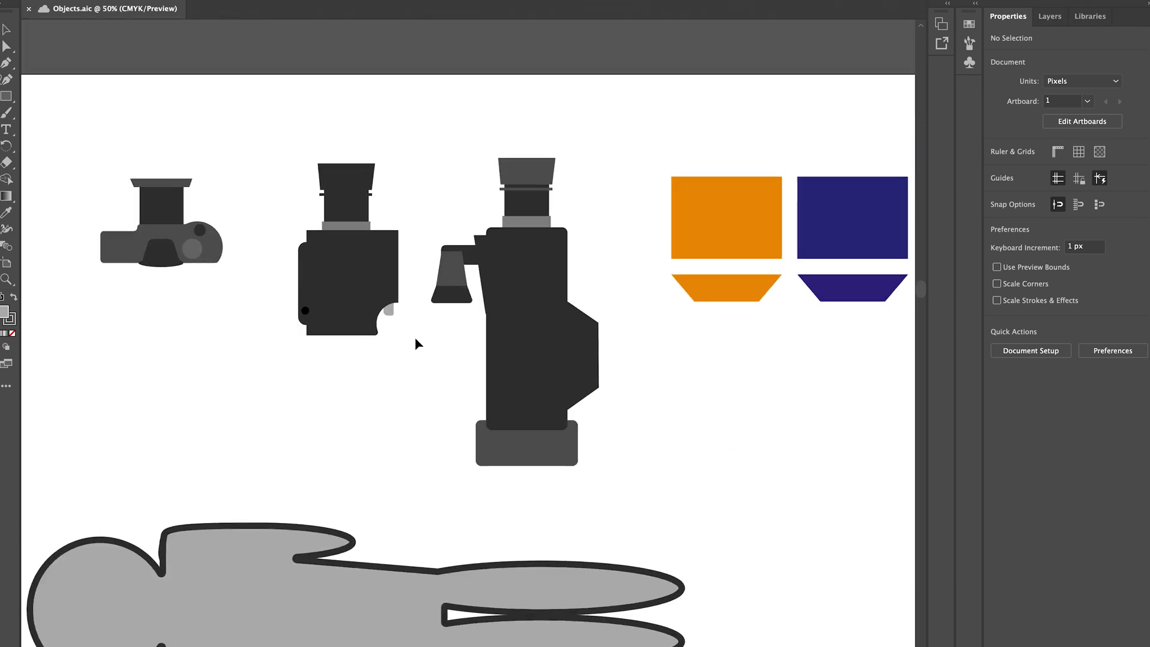
key(super+plus)
click(564, 220)
click(662, 108)
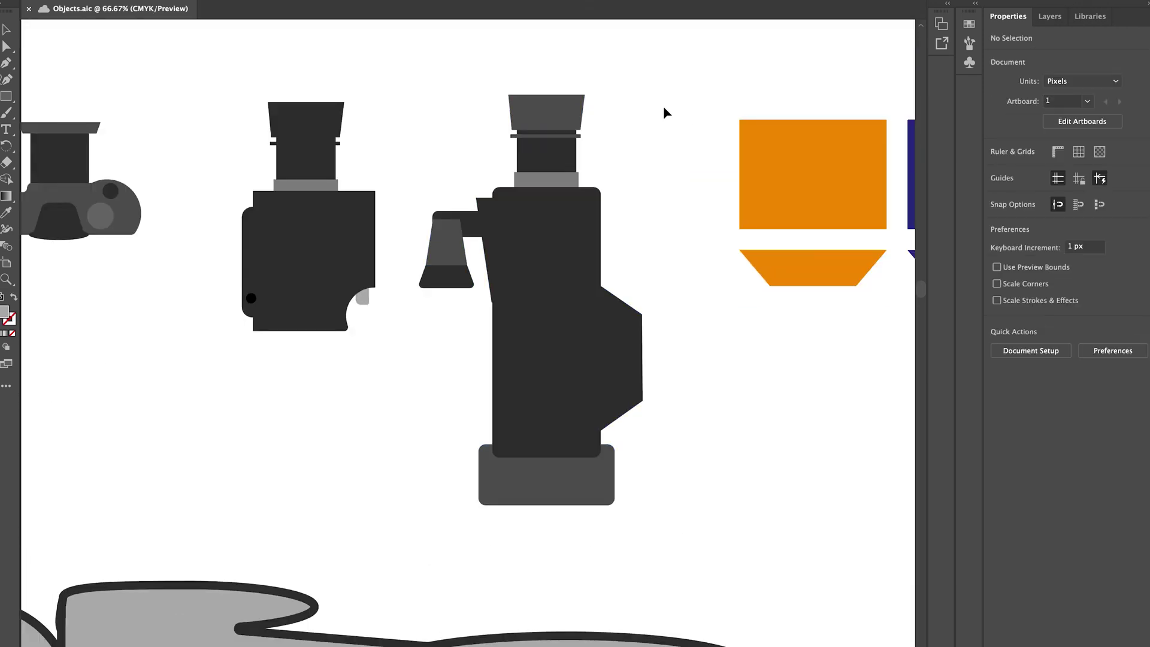
scroll(640, 138, left, 5)
key(super+plus)
drag(622, 170, 788, 359)
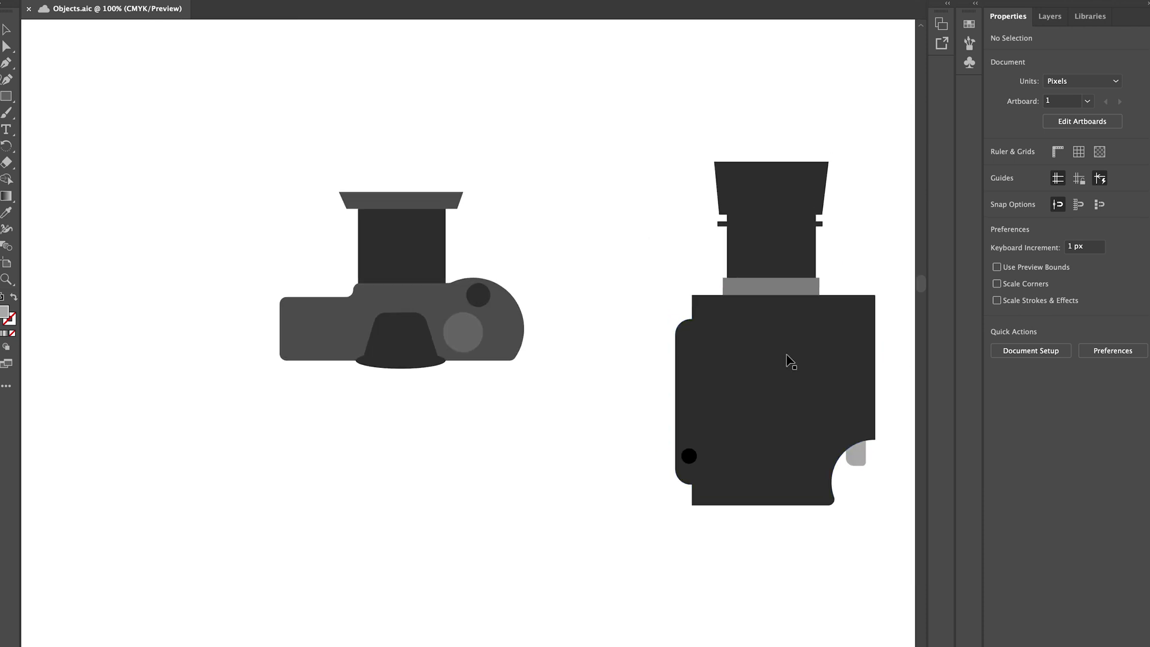
Review the complete set of objects on the whole artboard
key(super+minus)
key(super+minus)
key(super+minus)
key(super+minus)
key(super+minus)
key(super+minus)
key(super+minus)
key(super+minus)
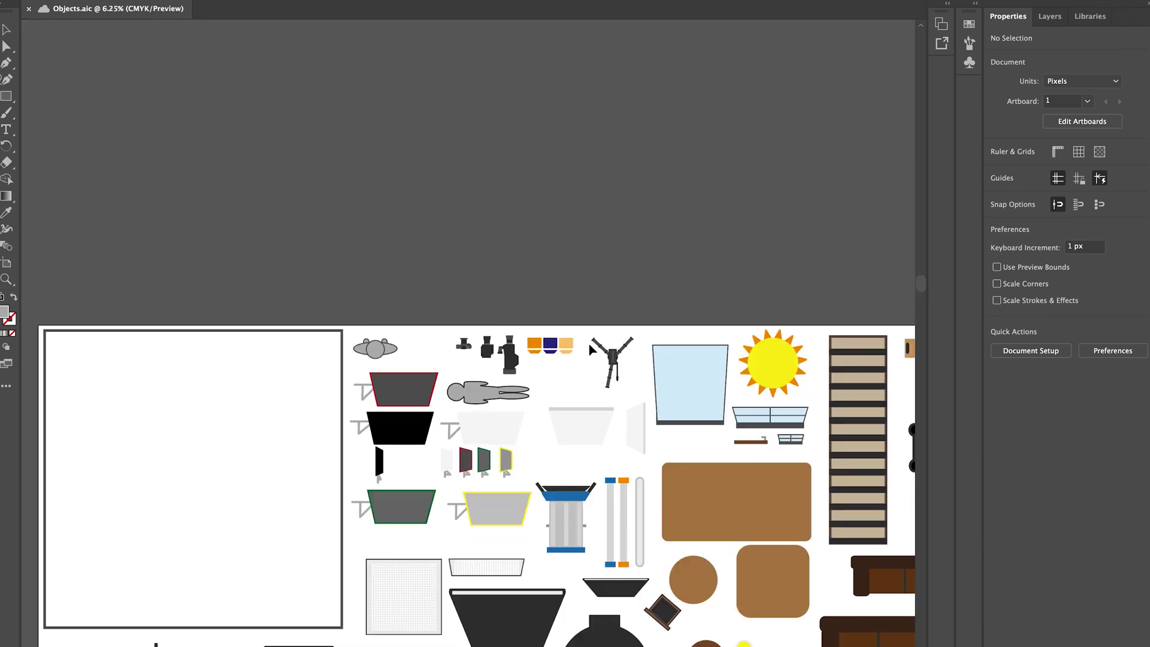
drag(585, 439, 556, 173)
key(super+minus)
drag(619, 294, 552, 243)
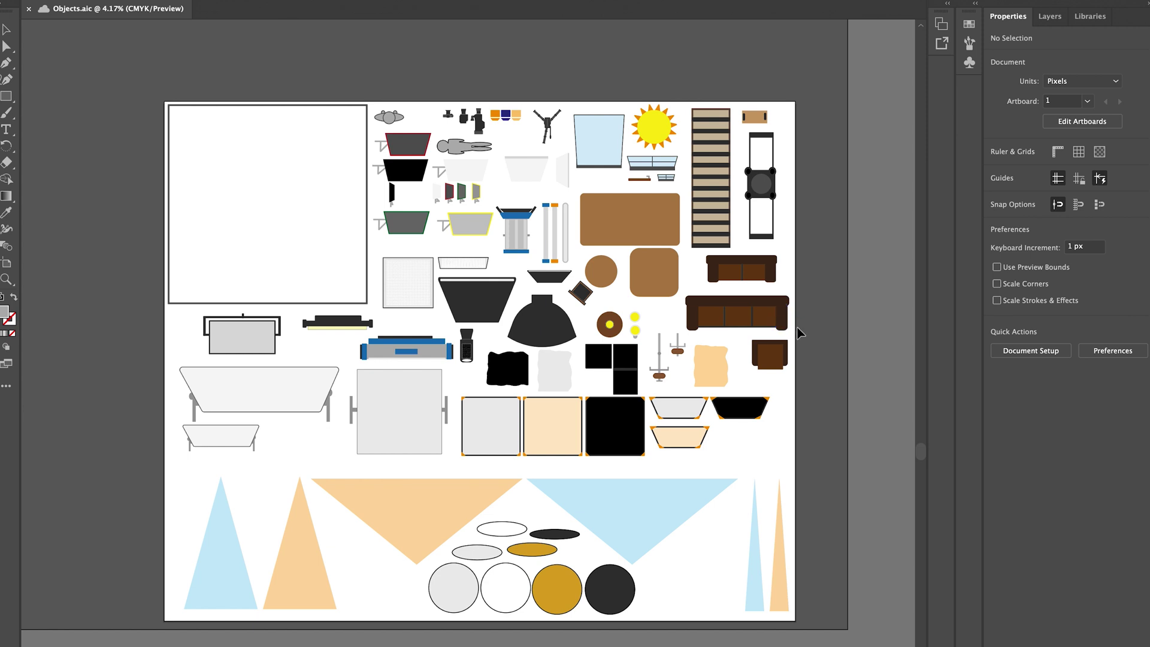
Create a new document 2000 px wide and 2000 px high with pixels as units
click(97, 0)
click(109, 0)
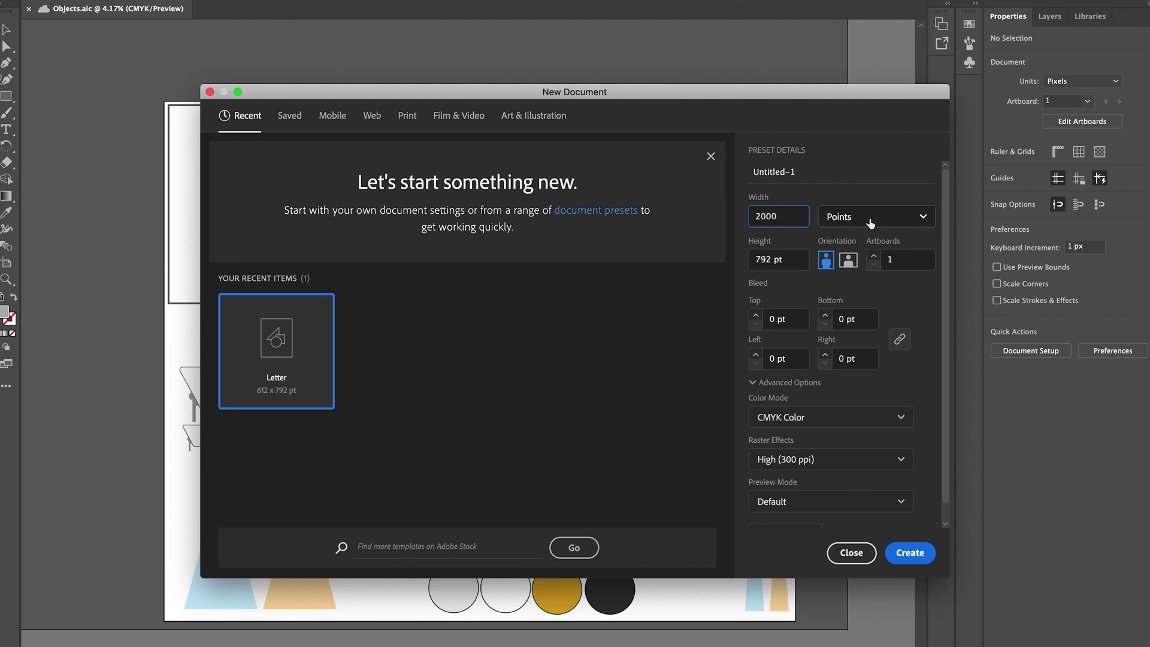
click(870, 221)
click(859, 241)
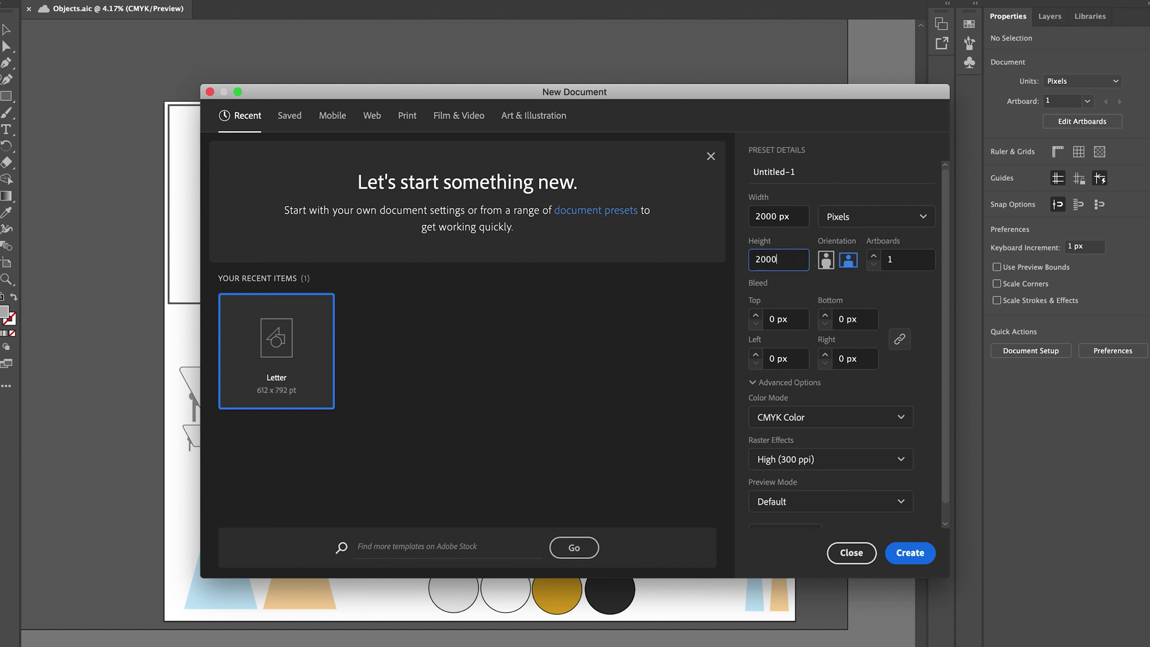
click(910, 553)
Draw a dark camera body rectangle about 1407 × 466 px and a lens rectangle about 680 × 432 px overlapping its upper edge
key(m)
drag(258, 253, 687, 396)
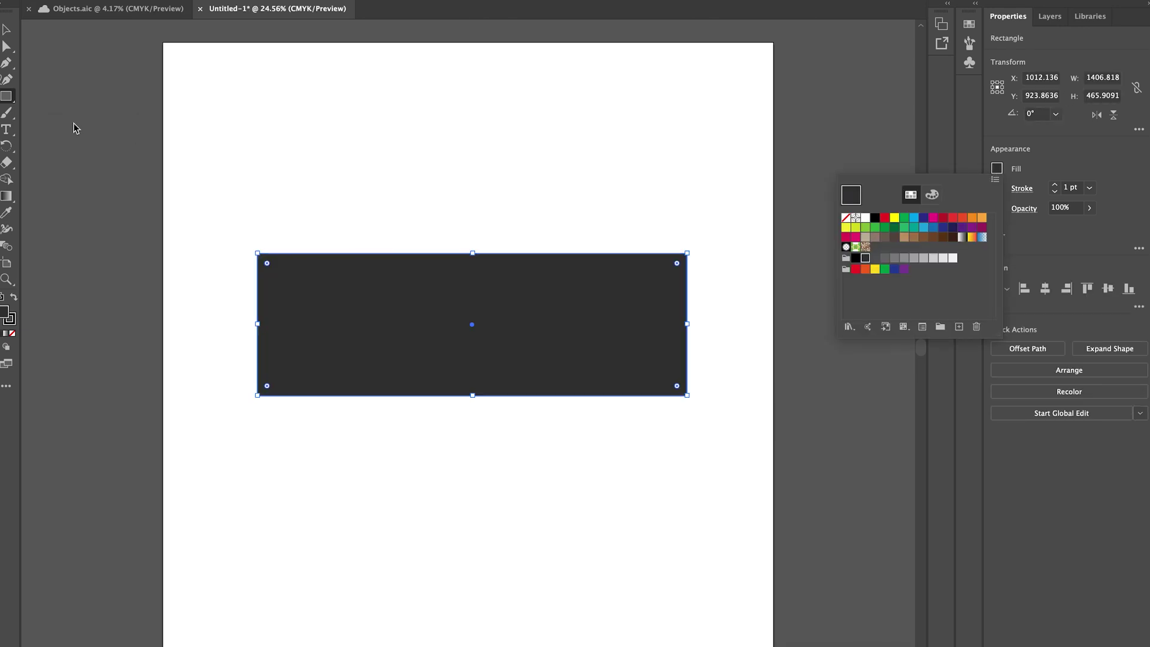
drag(365, 138, 573, 270)
click(997, 170)
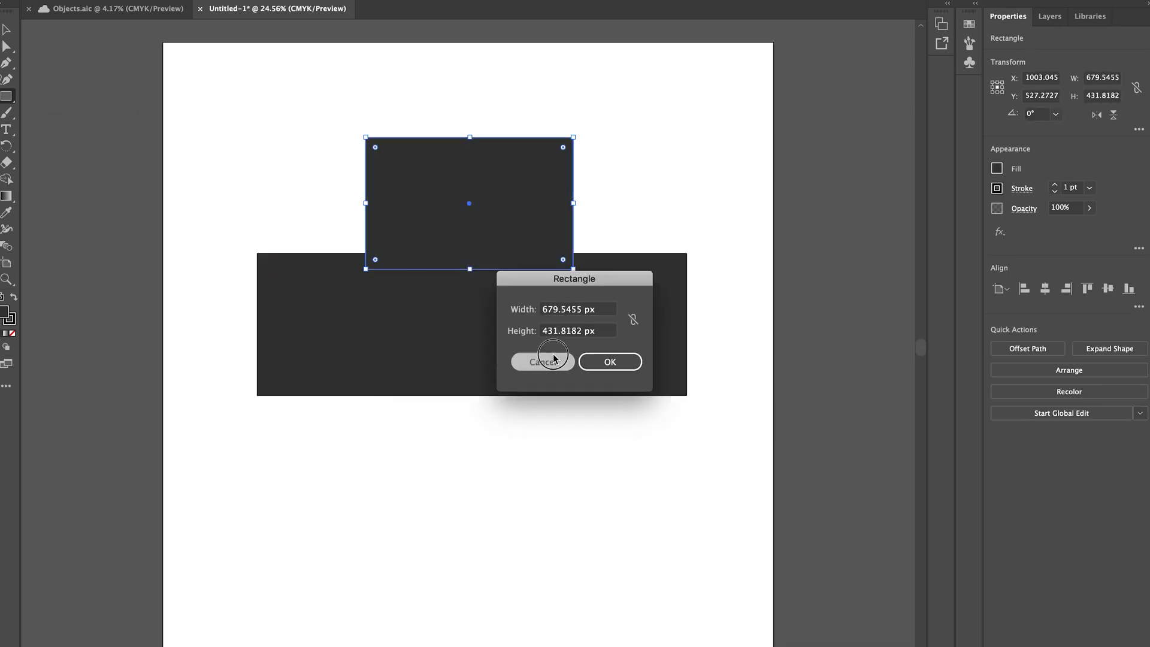
click(552, 360)
Fill the wide camera body rectangle with a lighter dark grey
key(v)
click(551, 341)
click(997, 170)
click(875, 258)
Draw a light grey lens mount strip about 759 × 127 px and stack the lens and strip behind the camera body
key(m)
drag(354, 236, 585, 275)
click(1049, 16)
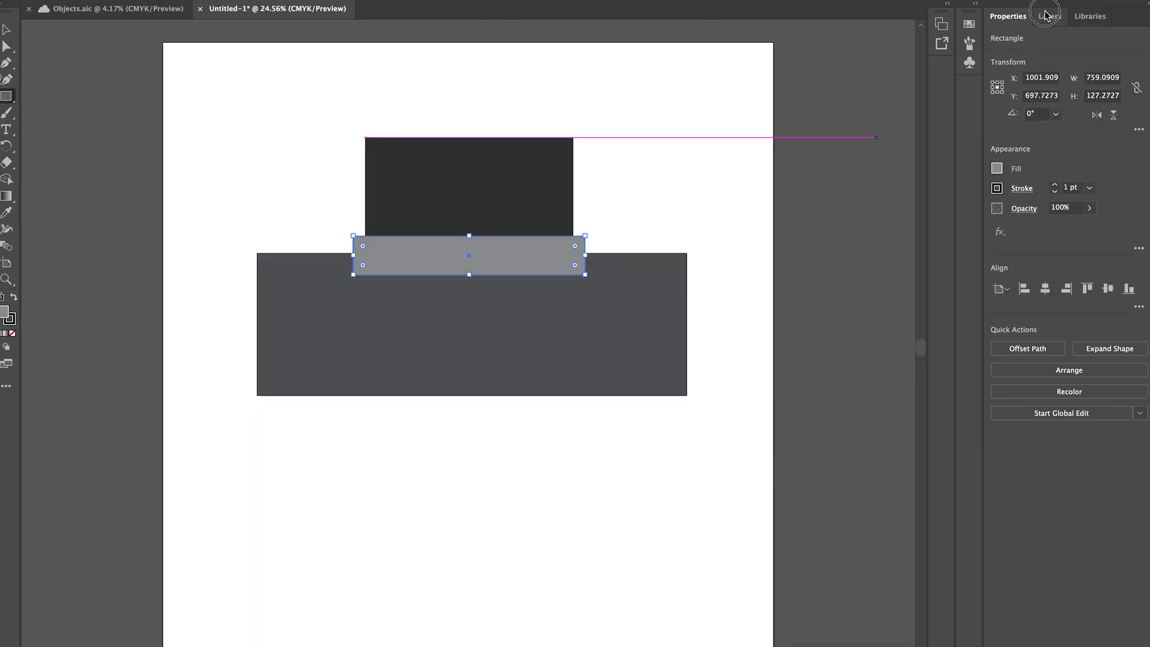
drag(1087, 53, 1090, 87)
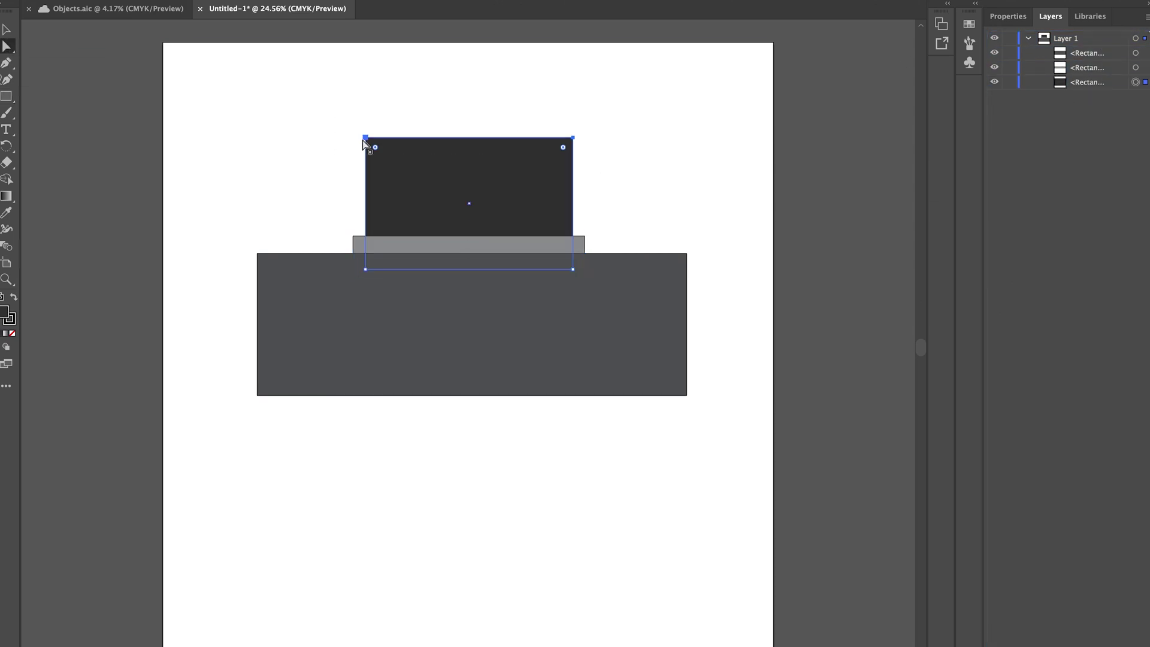
Widen the lens rectangle's upper edge to make a trapezoid lens hood and move it straight up
key(s)
mouse_move(365, 138)
mouse_down()
mouse_move(311, 139)
mouse_move(363, 93)
mouse_move(348, 137)
mouse_up()
key(v)
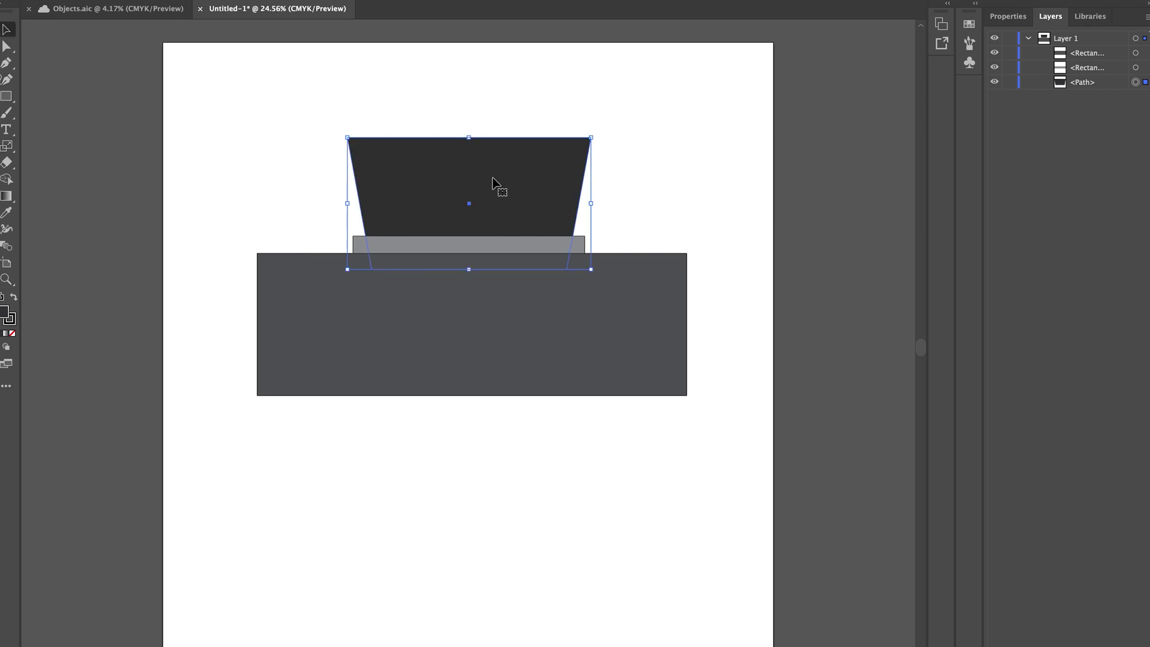
drag(507, 186, 506, 110)
drag(468, 194, 468, 109)
Draw a dark lens barrel rectangle between the hood and the mount strip, and align the hood with its top
click(6, 96)
drag(371, 110, 566, 236)
click(11, 31)
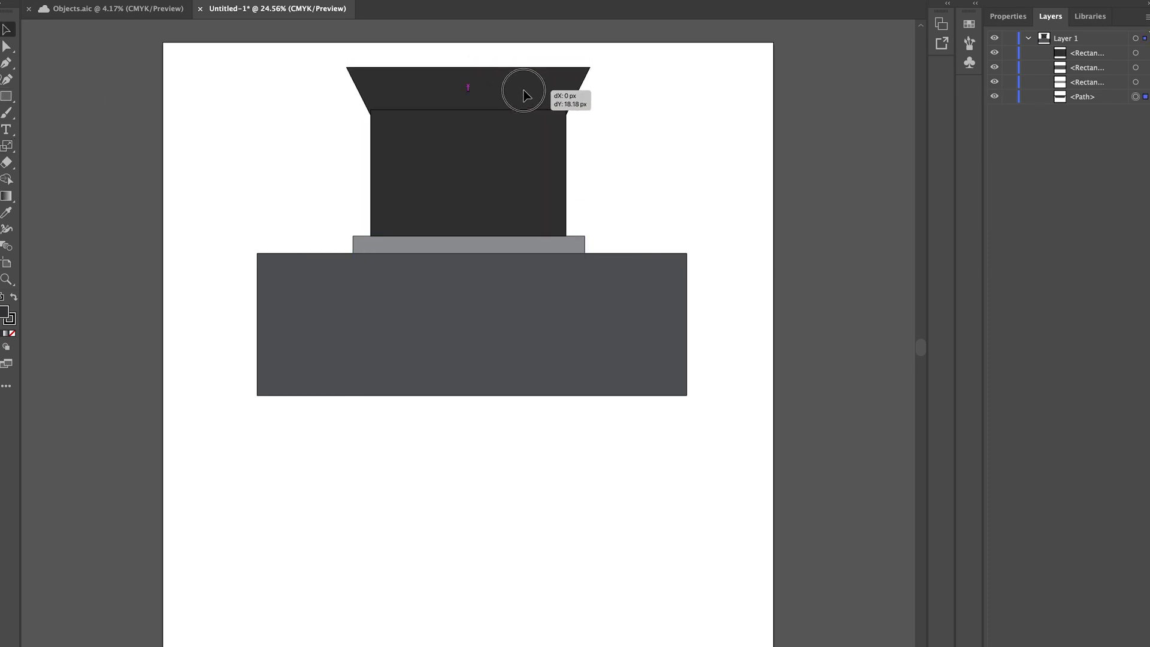
drag(523, 90, 524, 86)
Remove the stroke from all camera shapes and move the whole drawing down toward the artboard's centre
key(super+a)
click(1008, 16)
click(997, 188)
click(658, 189)
drag(212, 72, 707, 414)
drag(479, 180, 475, 279)
click(712, 239)
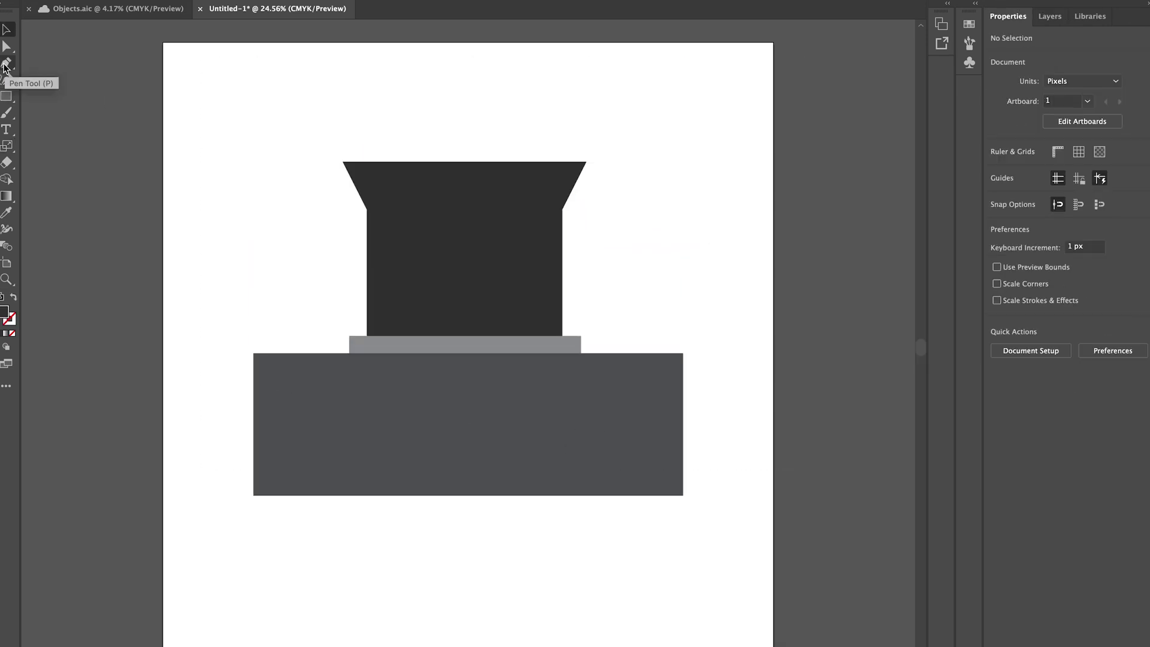
Round the corners of the camera body rectangle
click(7, 47)
click(253, 354)
mouse_move(264, 364)
mouse_down()
mouse_move(286, 372)
mouse_move(267, 368)
mouse_up()
click(218, 210)
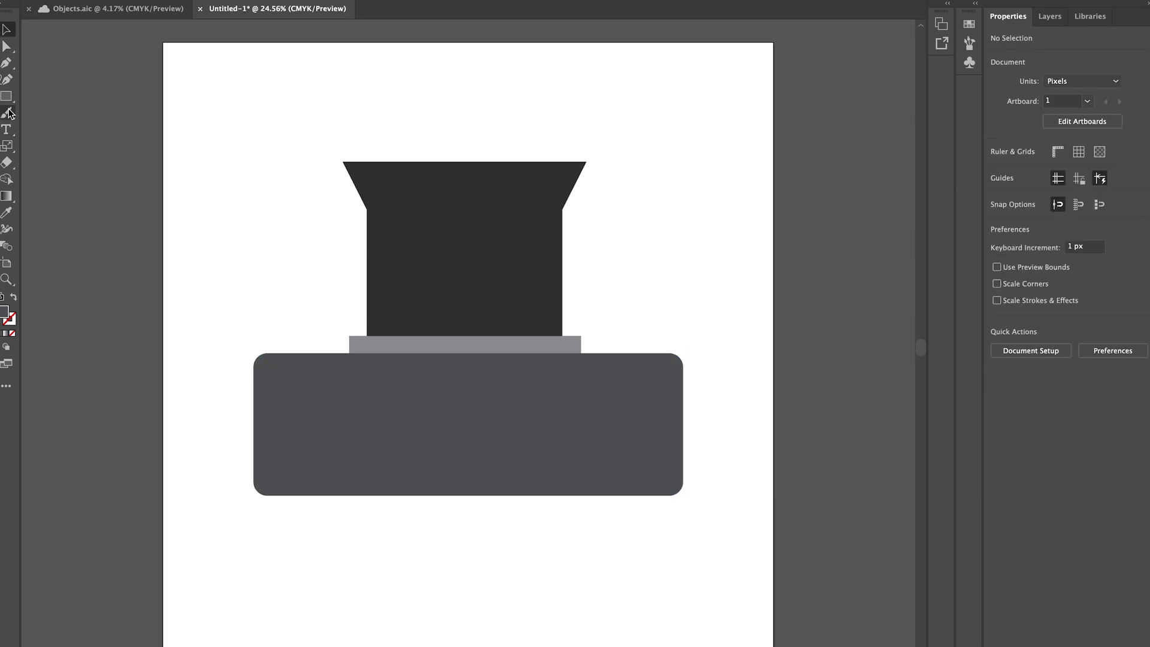
Draw a grey ellipse for the grip over the body's right end and send it behind the other shapes
click(7, 96)
drag(674, 323, 517, 461)
click(7, 30)
drag(552, 363, 565, 364)
click(1050, 17)
drag(1086, 52, 1083, 114)
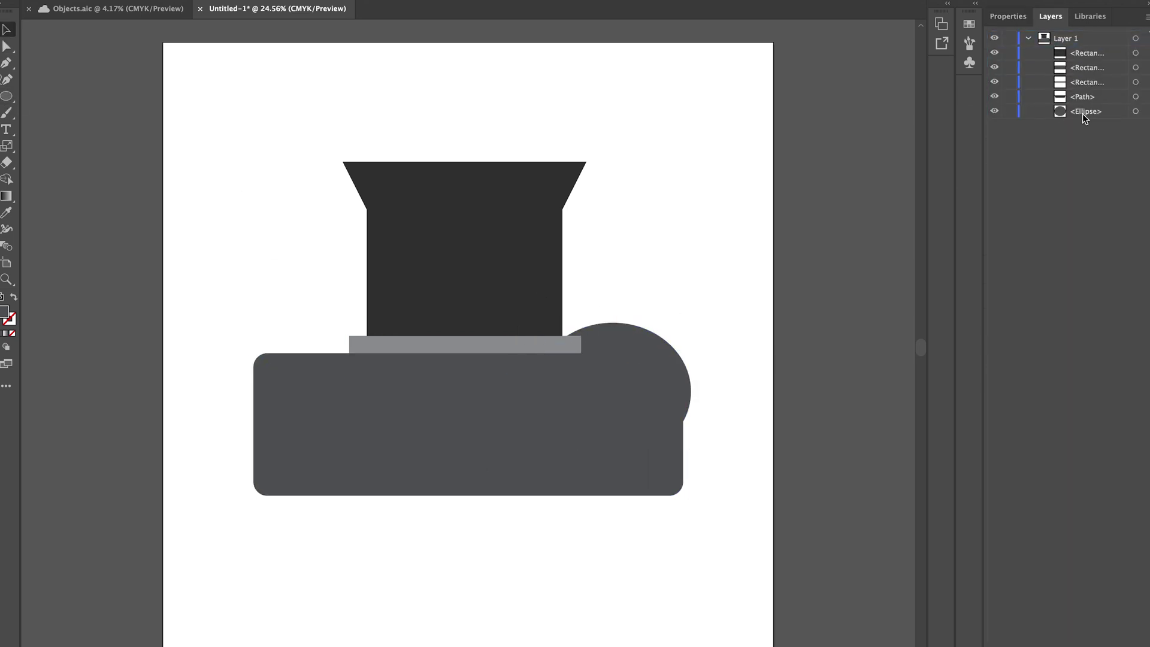
Add two dark circles as camera dials, a large one on the body and one about 136 px on the grip
click(1017, 18)
click(997, 169)
click(865, 258)
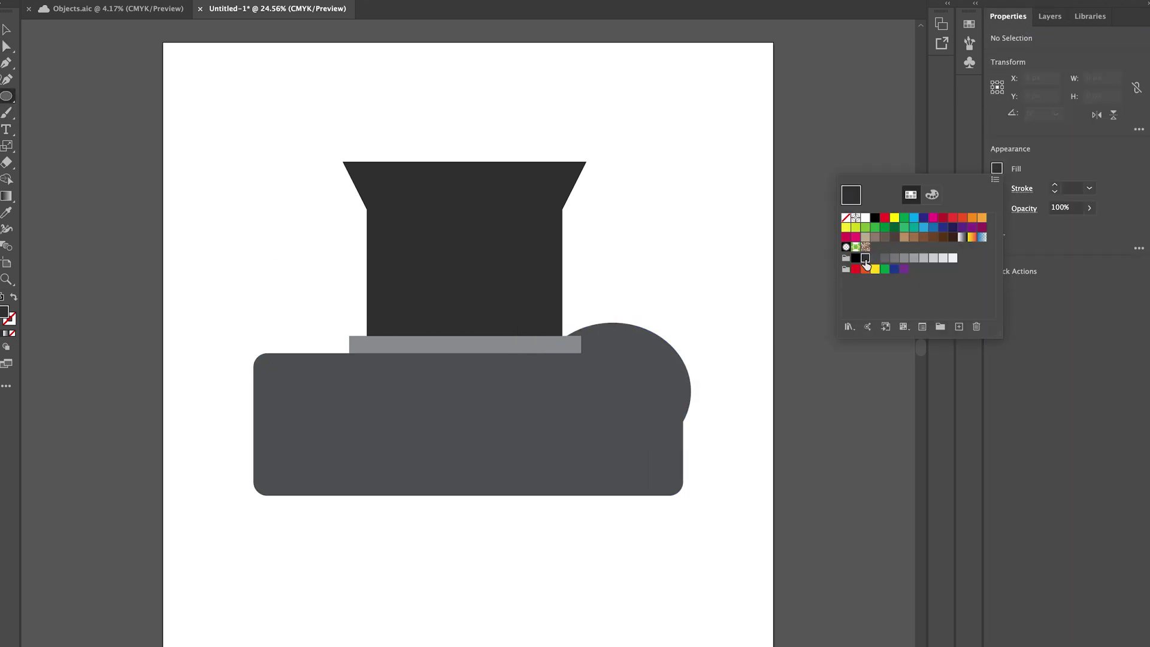
mouse_move(681, 63)
mouse_down()
mouse_move(725, 95)
mouse_move(596, 442)
mouse_up()
key(v)
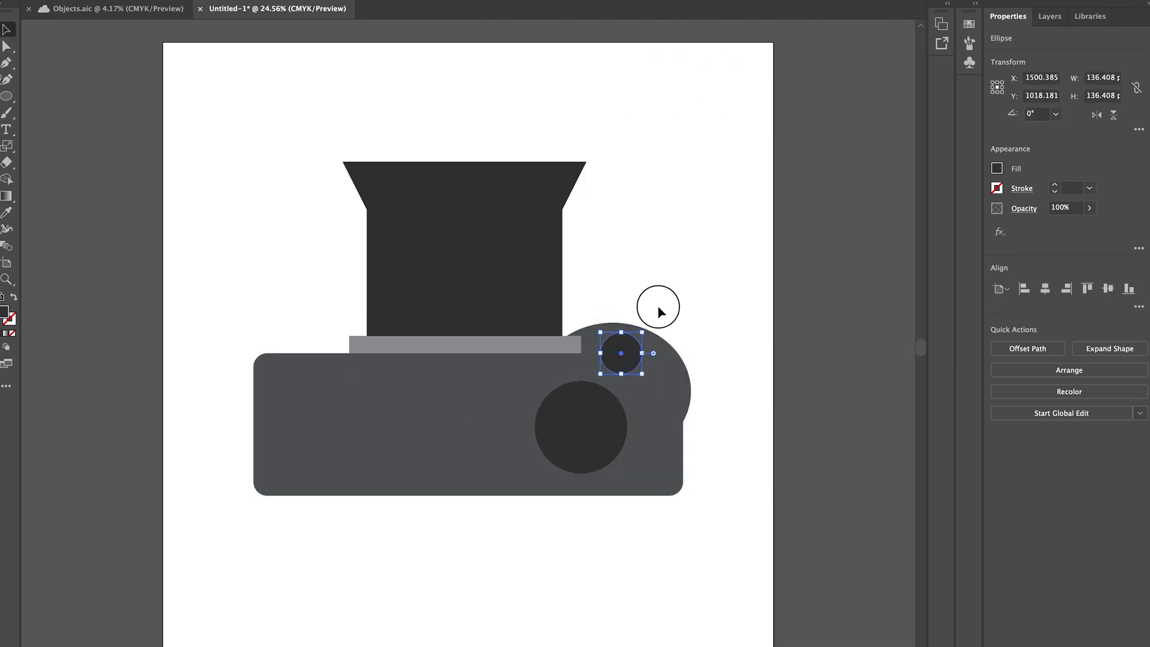
click(658, 310)
Draw a dark rectangle, shape it into a trapezoid and place it at the rear centre of the camera body as the viewfinder
key(m)
drag(200, 78, 295, 132)
key(a)
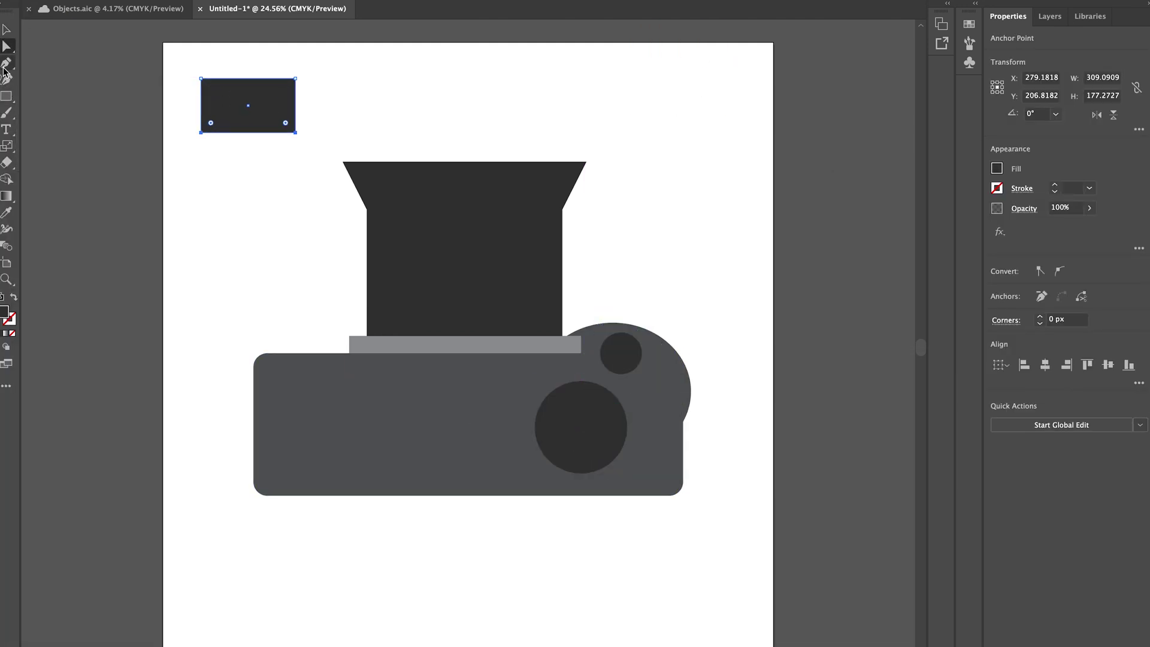
drag(251, 149, 486, 506)
key(s)
key(super+z)
key(v)
click(504, 585)
Draw a dark rounded rectangle and place it on the camera body above the viewfinder trapezoid
key(m)
mouse_move(206, 74)
mouse_down()
mouse_move(321, 143)
mouse_move(303, 125)
mouse_up()
key(v)
drag(287, 103, 489, 409)
Group all camera shapes, scale the group down and move it to the artboard's upper left corner
click(279, 145)
drag(279, 145, 629, 599)
key(super+g)
drag(693, 160, 414, 384)
drag(349, 434, 302, 125)
click(550, 172)
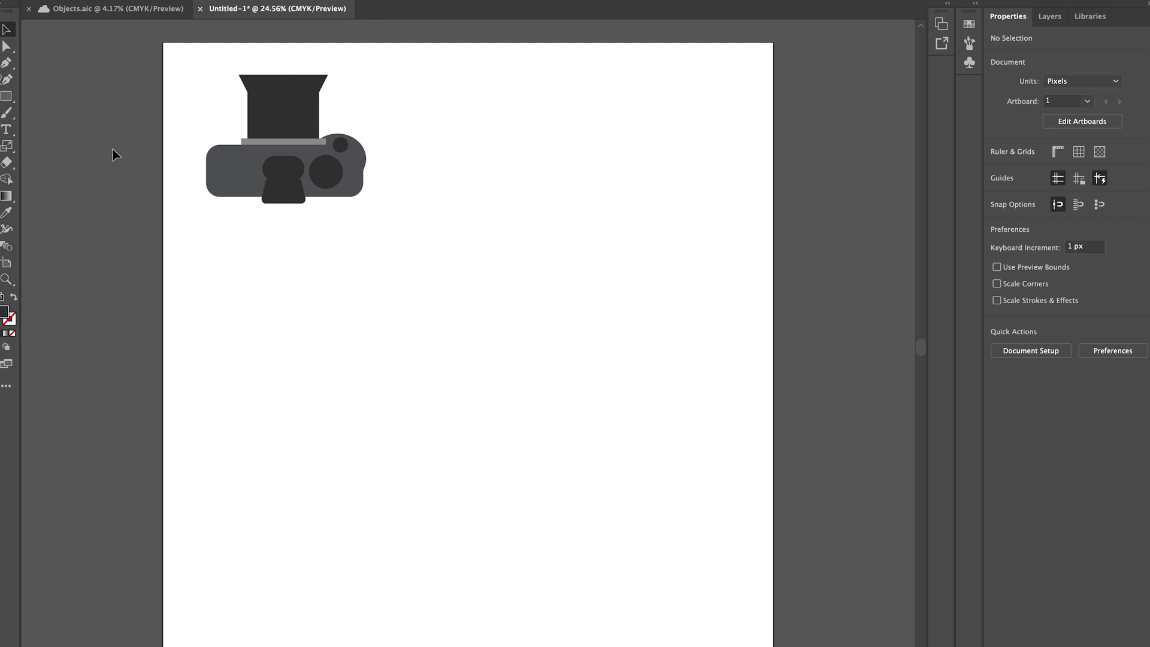
Draw a dark upright rectangle about 332 × 602 px and add a second rectangle of the same size
click(4, 100)
drag(491, 238, 592, 422)
click(572, 336)
key(Return)
Load the Basic Graphics_Dots pattern library and fill the second rectangle with a dense dot pattern
click(997, 188)
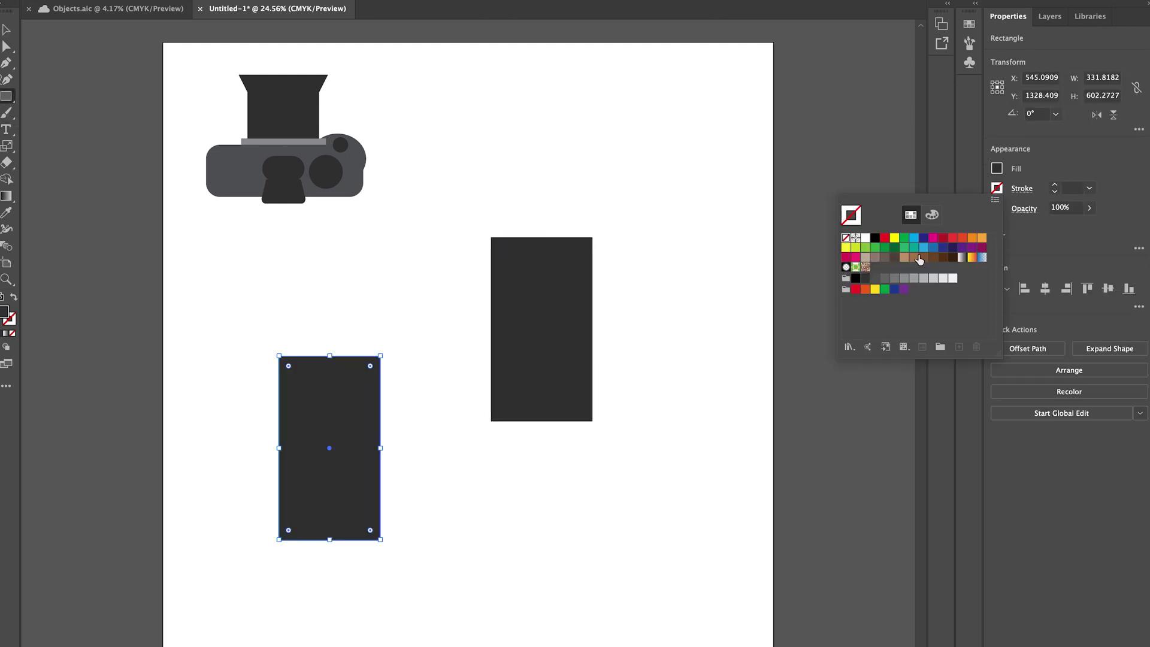
click(847, 346)
mouse_move(875, 547)
mouse_move(1022, 547)
click(936, 548)
click(590, 359)
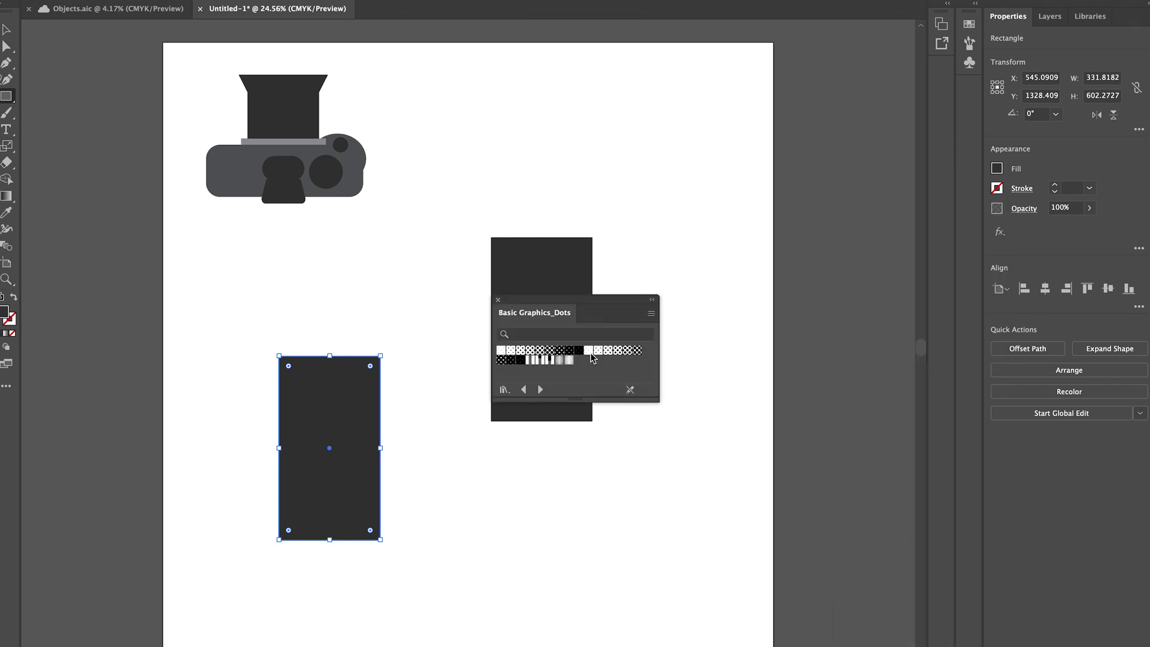
click(590, 351)
click(637, 351)
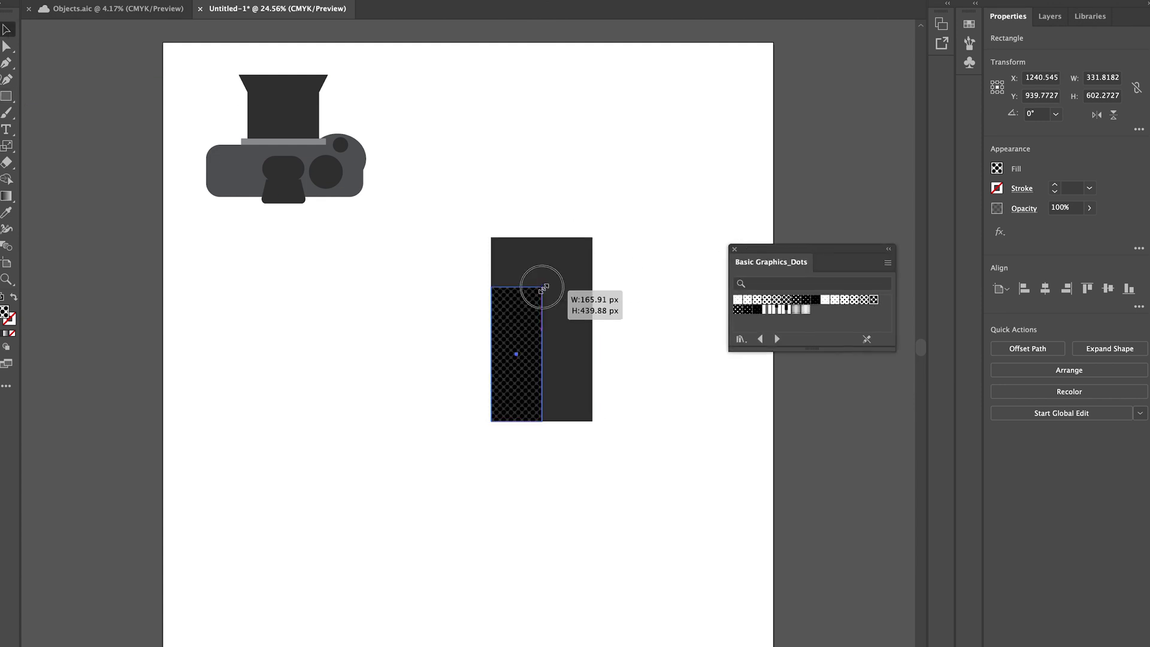
Scale the dot-patterned rectangle down and centre it inside the lower part of the dark rectangle
drag(543, 287, 556, 303)
drag(525, 330, 543, 316)
click(419, 336)
Draw a rectangle about 311 × 574 px, fill it light grey and fit it behind the dot pattern on the dark rectangle
key(m)
drag(284, 330, 379, 504)
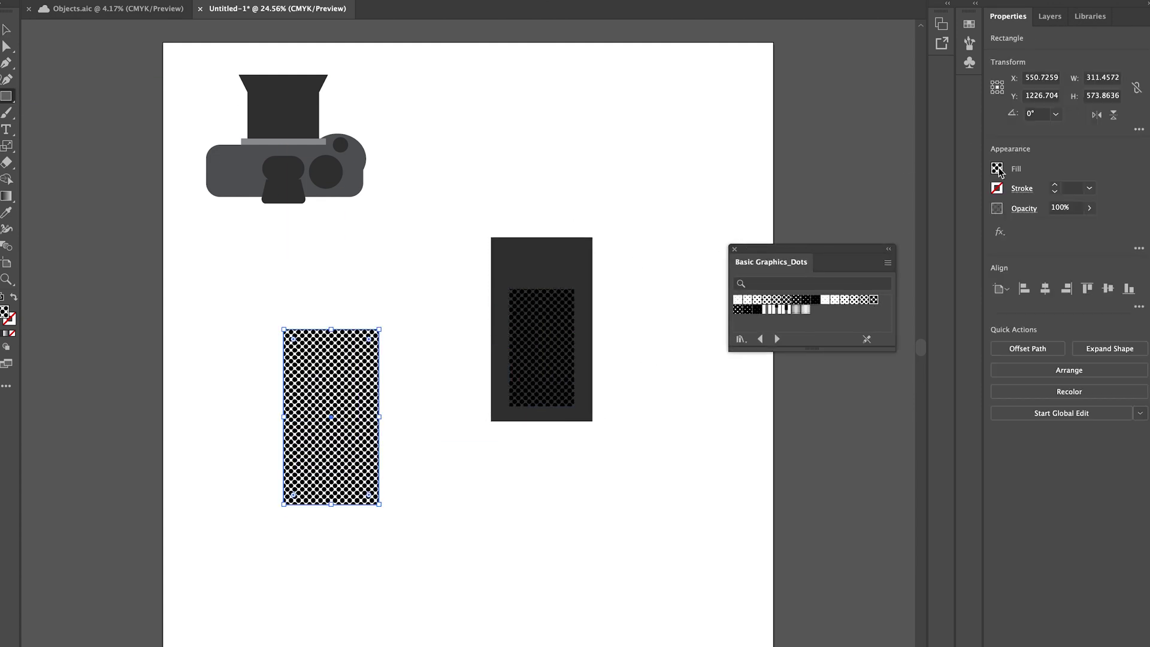
click(997, 168)
click(925, 259)
click(393, 372)
key(v)
drag(315, 341, 533, 276)
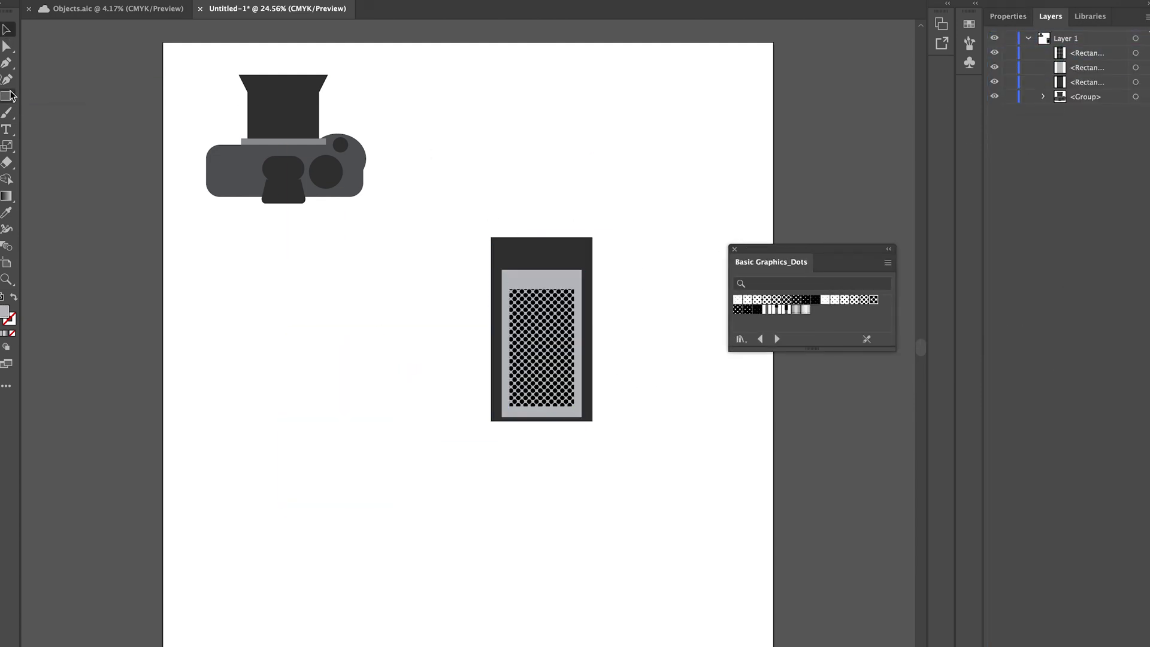
Draw a square about 375 px to the left of the dotted shape and fill it dark grey
drag(11, 96, 69, 94)
mouse_move(275, 317)
mouse_down()
mouse_move(377, 403)
mouse_move(390, 431)
mouse_up()
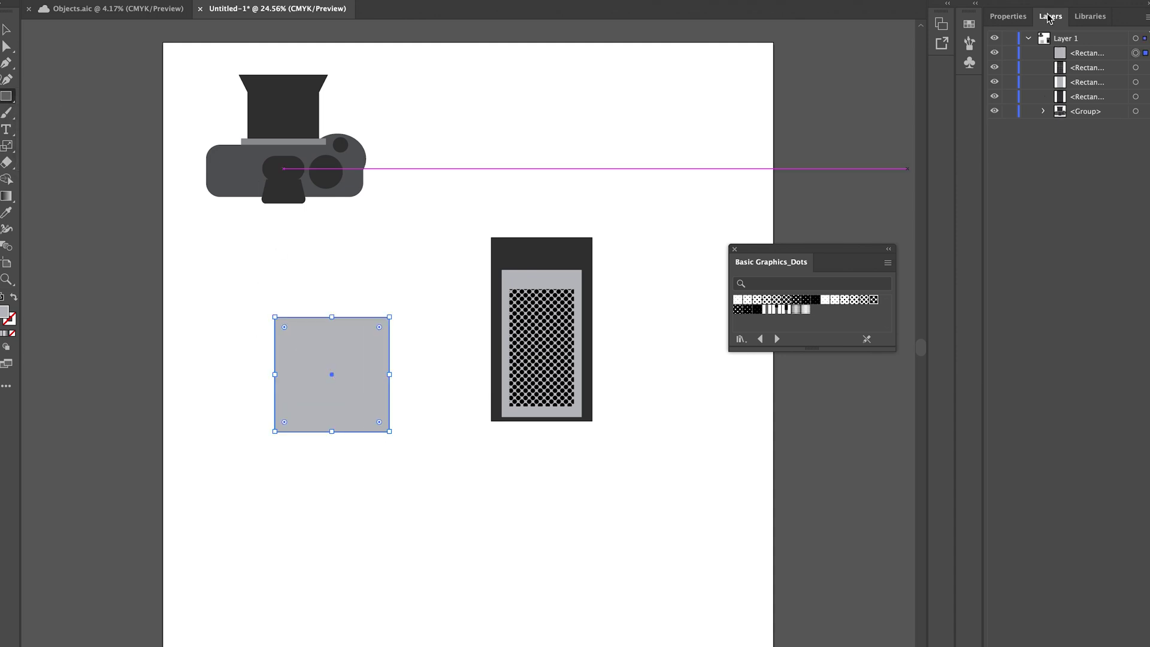
click(1009, 17)
click(997, 168)
click(866, 258)
Widen the top edge of the dark square to form a symmetrical trapezoid
key(a)
click(390, 318)
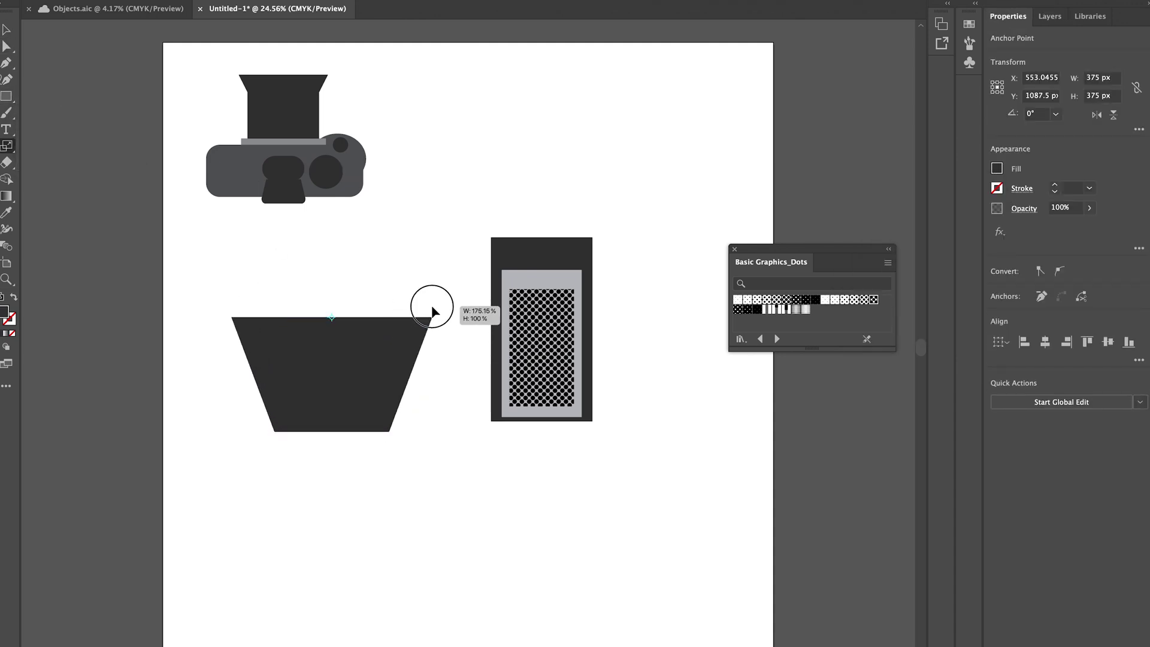
mouse_move(432, 306)
mouse_down()
mouse_move(402, 366)
mouse_move(452, 302)
mouse_move(443, 295)
mouse_up()
Scale the trapezoid to about 552 × 352 px and fit its narrow end onto the top edge of the dark rectangle
key(v)
key(s)
key(v)
drag(389, 356, 599, 144)
drag(652, 82, 626, 106)
drag(575, 193, 537, 221)
click(422, 275)
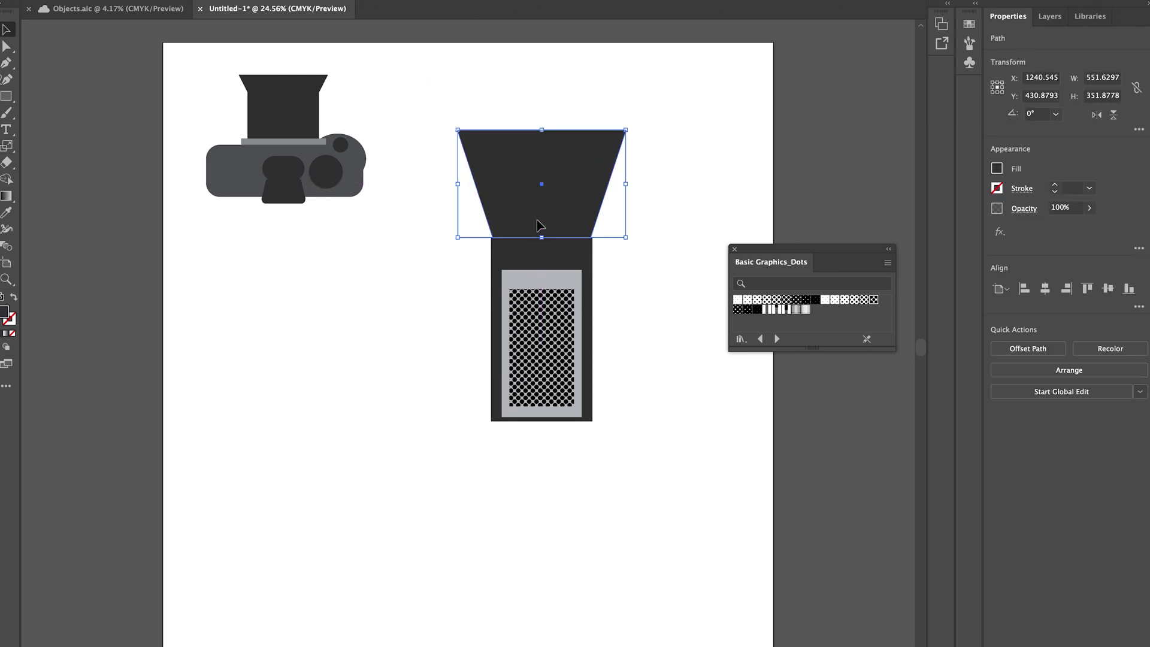
click(404, 312)
Draw a square about 748 px beside the flash and give it a 20 pt grey stroke and an off-white fill
key(m)
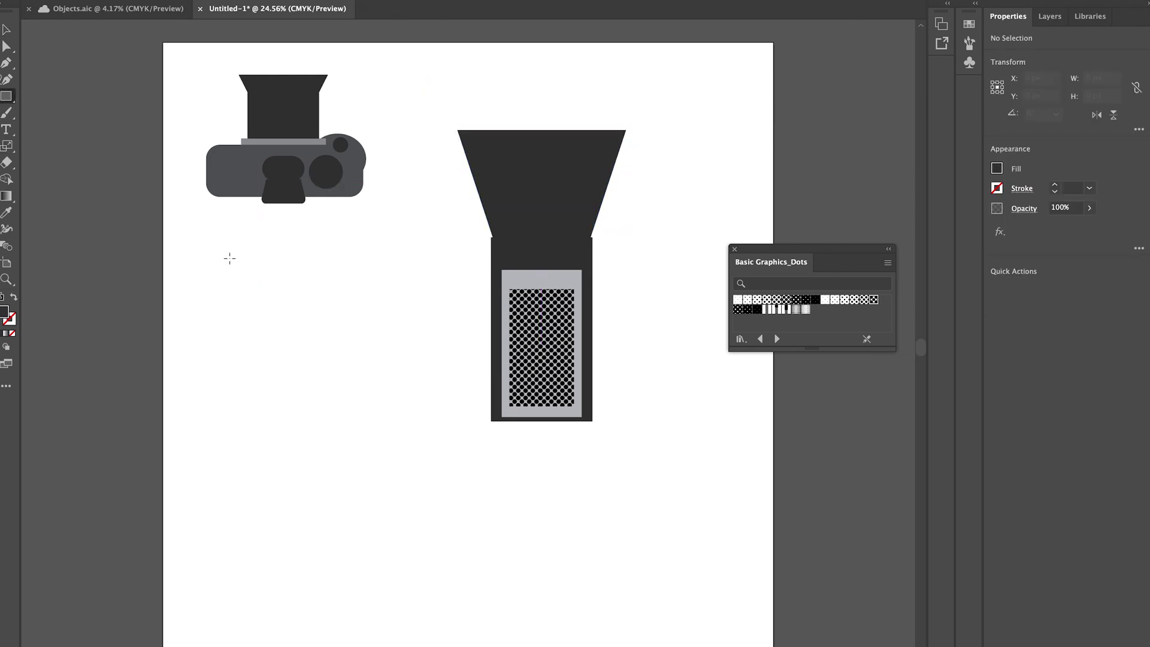
drag(226, 264, 395, 491)
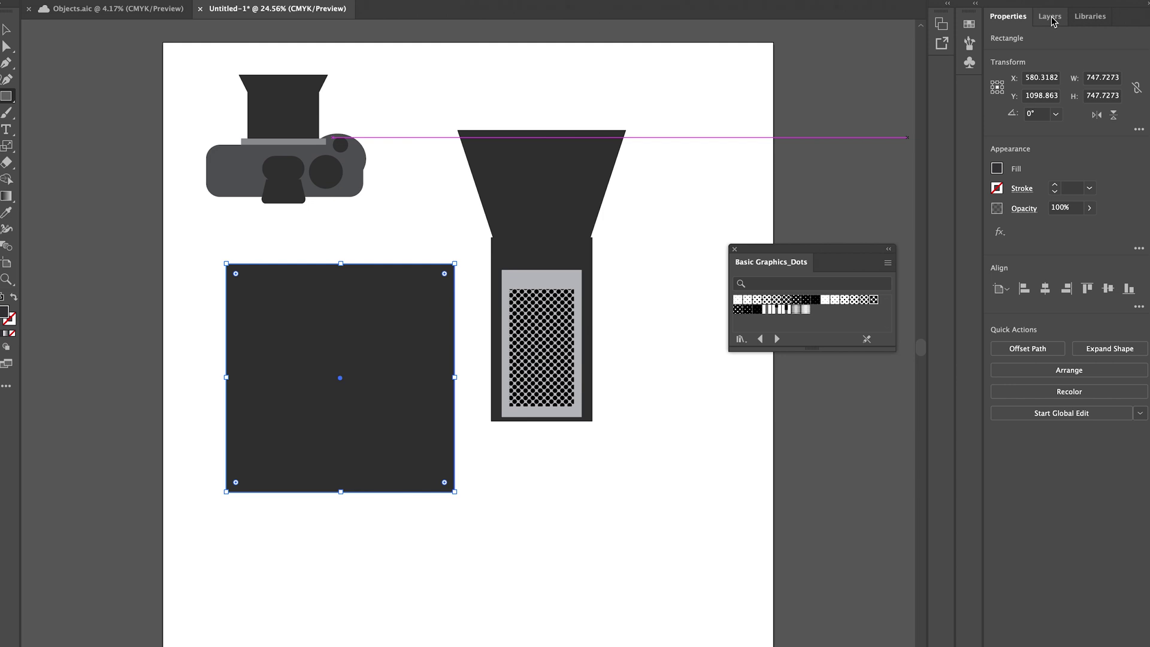
click(997, 188)
click(914, 279)
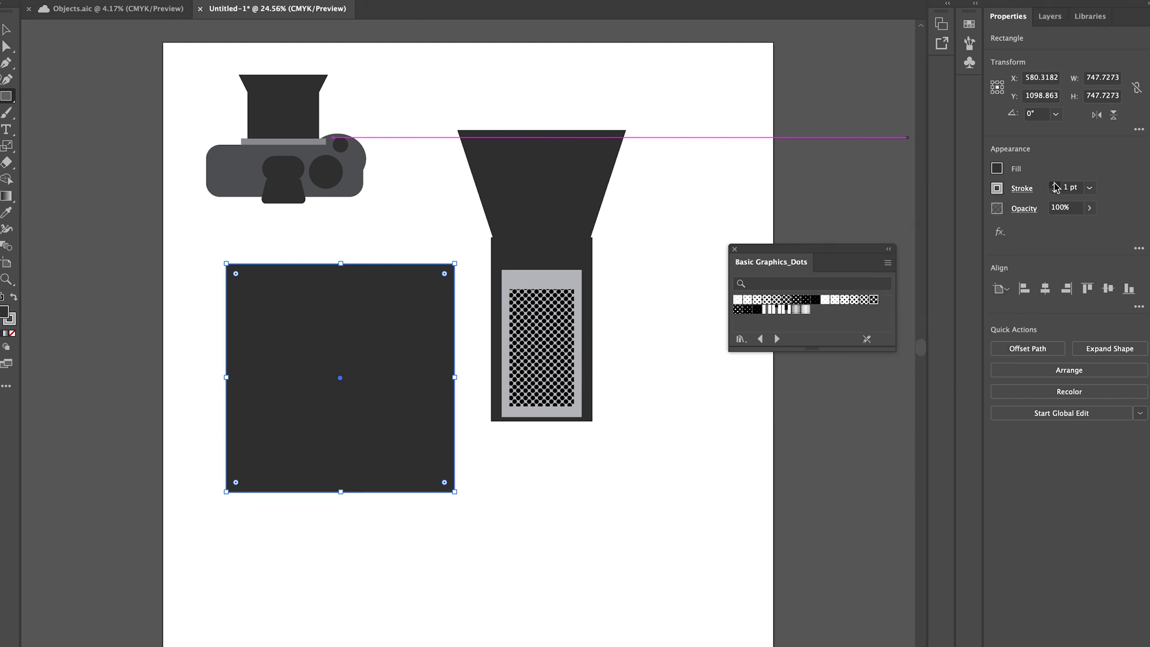
click(997, 168)
click(951, 258)
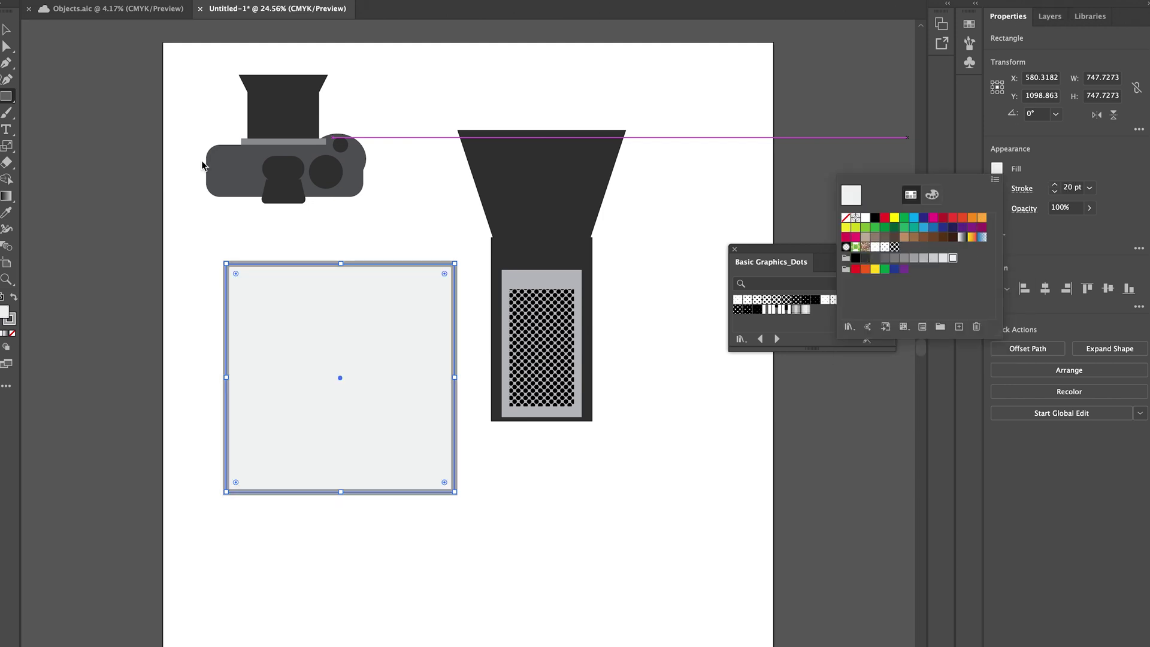
Scale the off-white square down to about 461 px and place a duplicate below it
click(338, 327)
click(541, 361)
key(v)
click(663, 254)
click(455, 492)
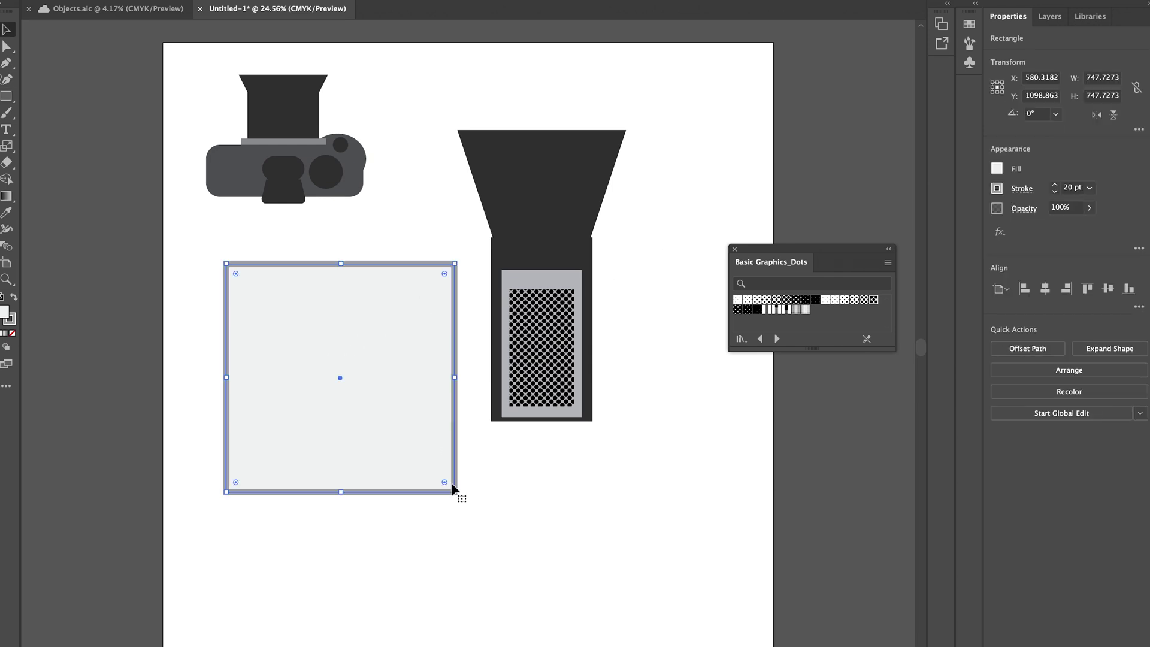
drag(455, 492, 368, 404)
alt+drag(308, 353, 422, 541)
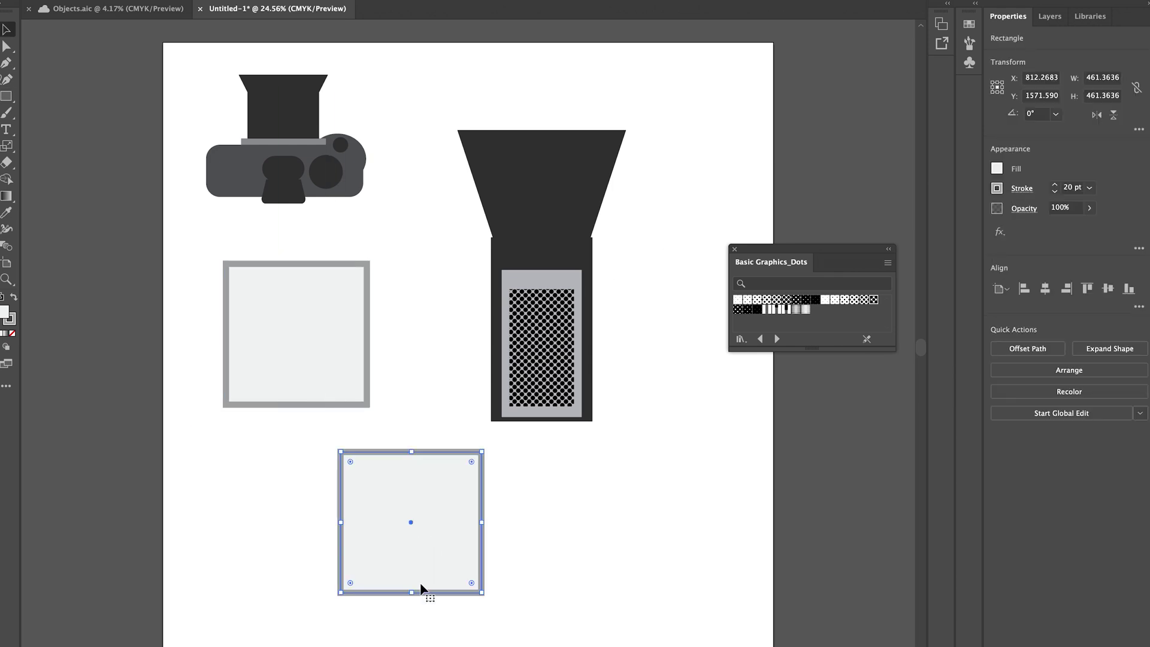
Reshape the duplicate square by raising its lower edge, resize it and position it below the original square
click(225, 432)
click(6, 46)
drag(518, 620, 264, 559)
drag(342, 593, 413, 483)
key(v)
click(397, 601)
click(406, 584)
drag(484, 502, 443, 515)
drag(410, 461, 246, 488)
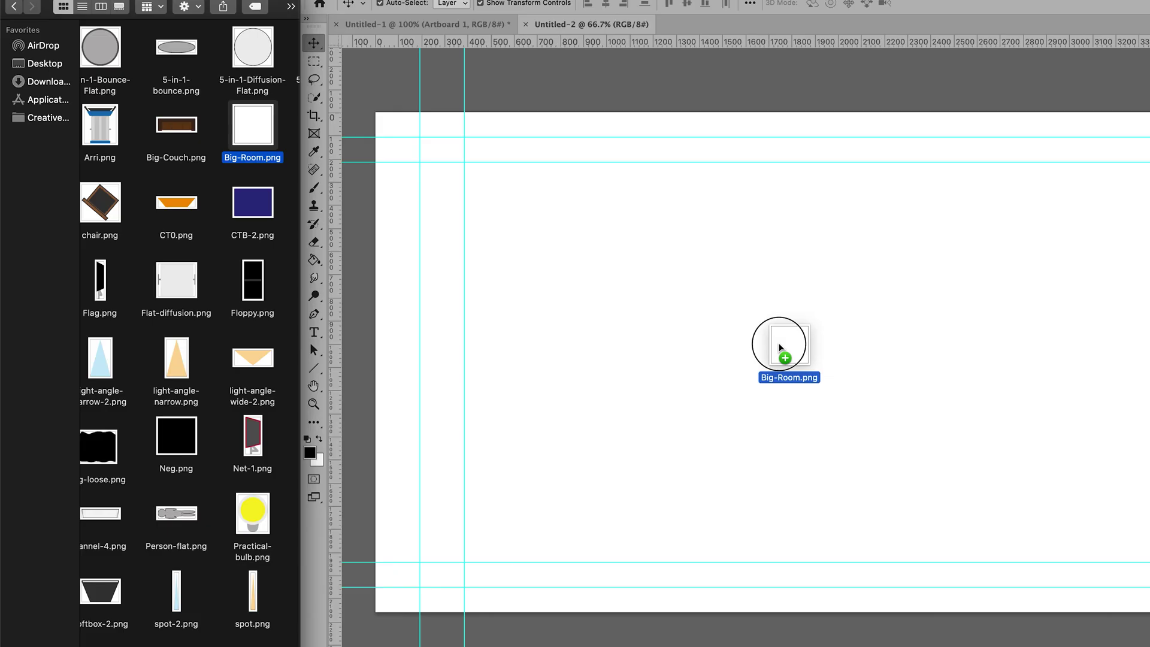
Switch to Photoshop and place Big-Room.png, a person, Camera-2.png facing the person and an angled Hard-LED.png in Untitled-2
drag(783, 347, 785, 348)
click(952, 5)
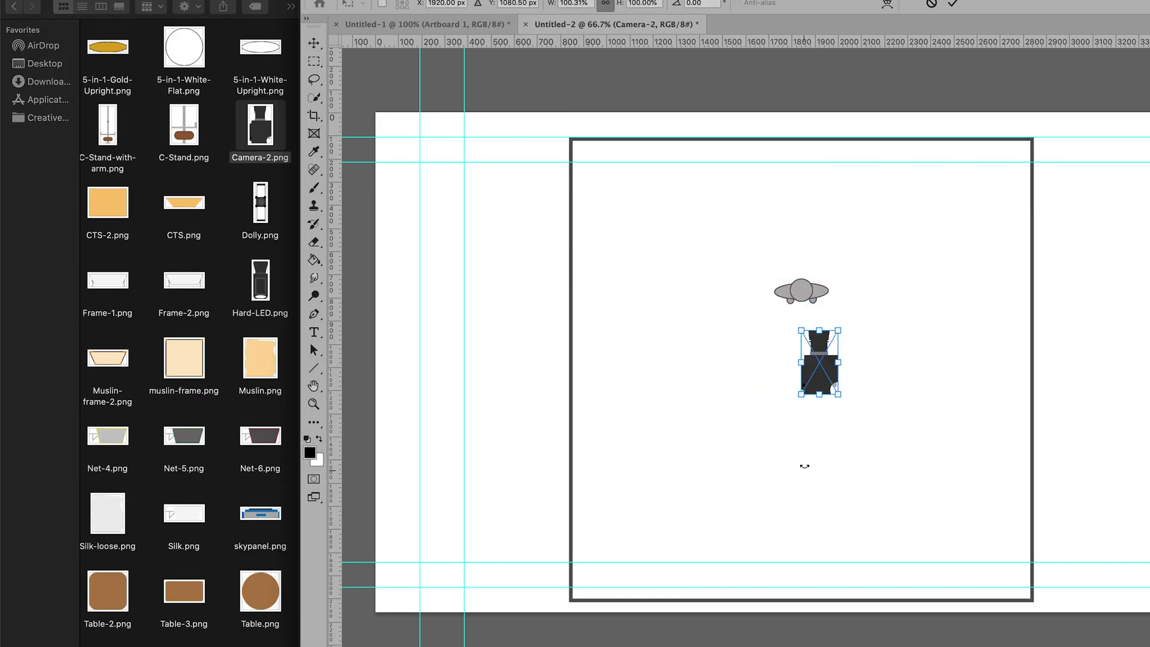
drag(791, 367, 762, 348)
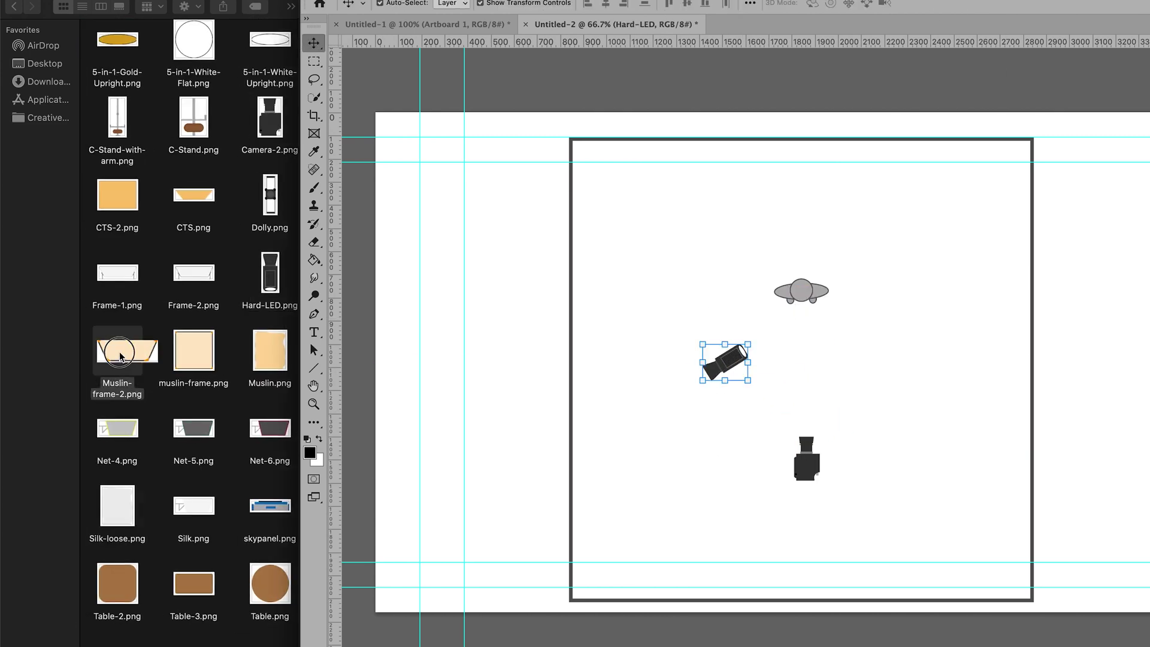
Place Muslin-frame-2.png at an angle behind the Hard-LED light, and Neg-frame-2.png at 47.17% scale, rotated, on the person's other side
drag(117, 353, 658, 359)
drag(770, 372, 690, 389)
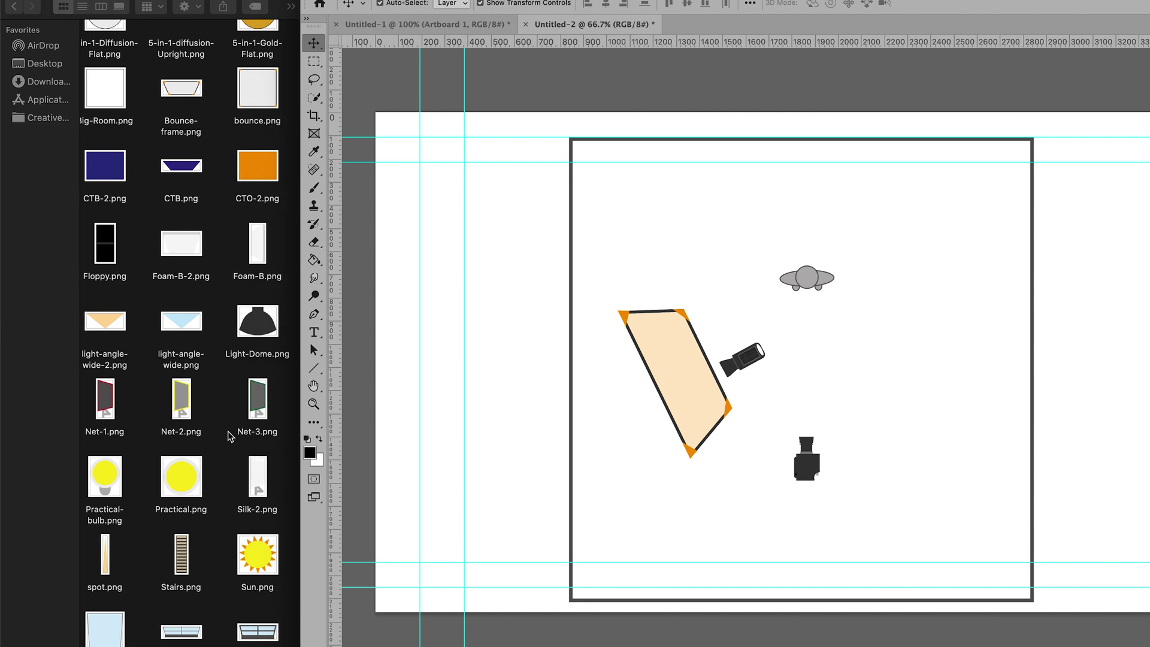
scroll(180, 299, up, 5)
drag(121, 398, 796, 336)
drag(772, 329, 910, 311)
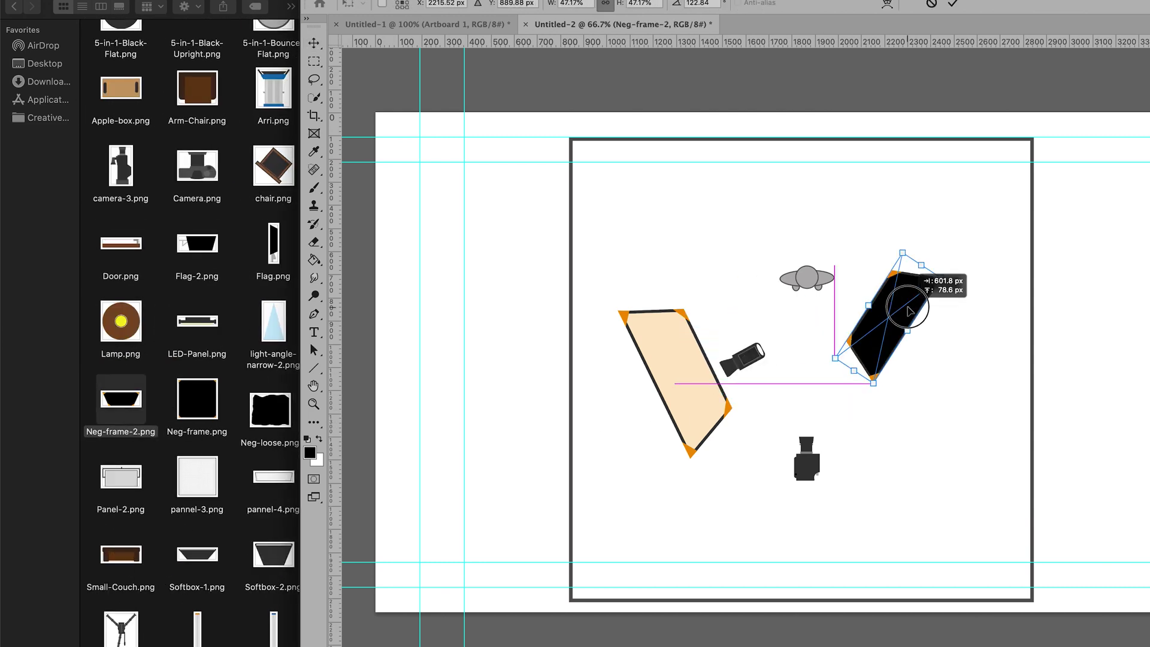
key(Return)
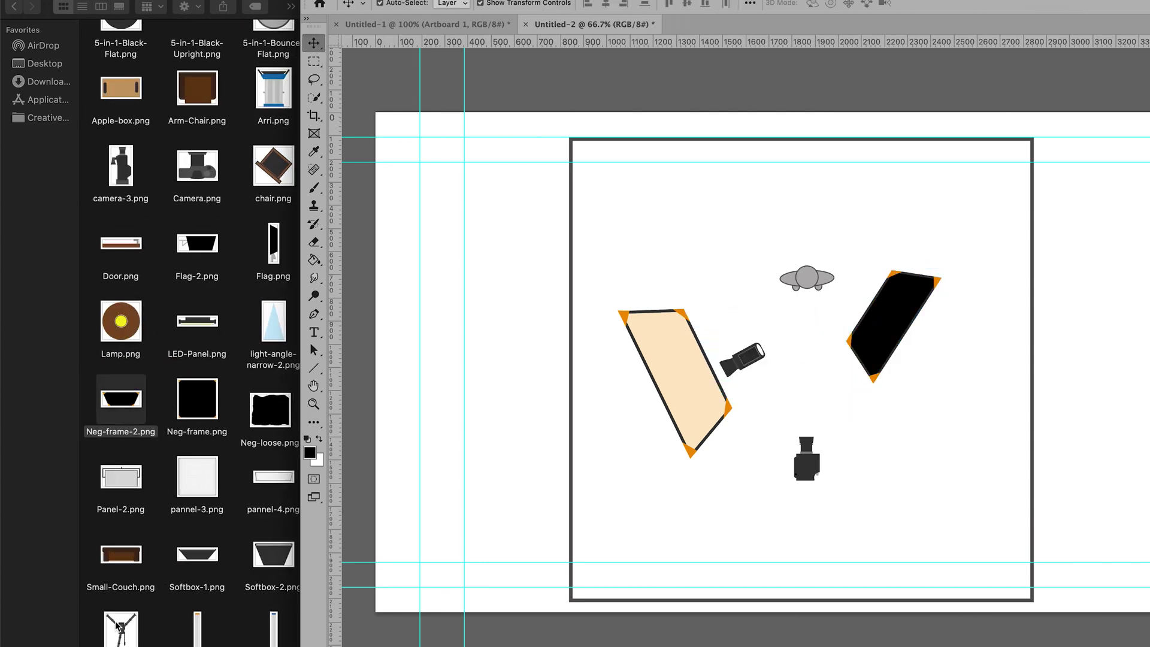
Place the tripod image under the camera and Flag-2.png at 44.28% scale between the person and the room's left wall
drag(119, 627, 806, 467)
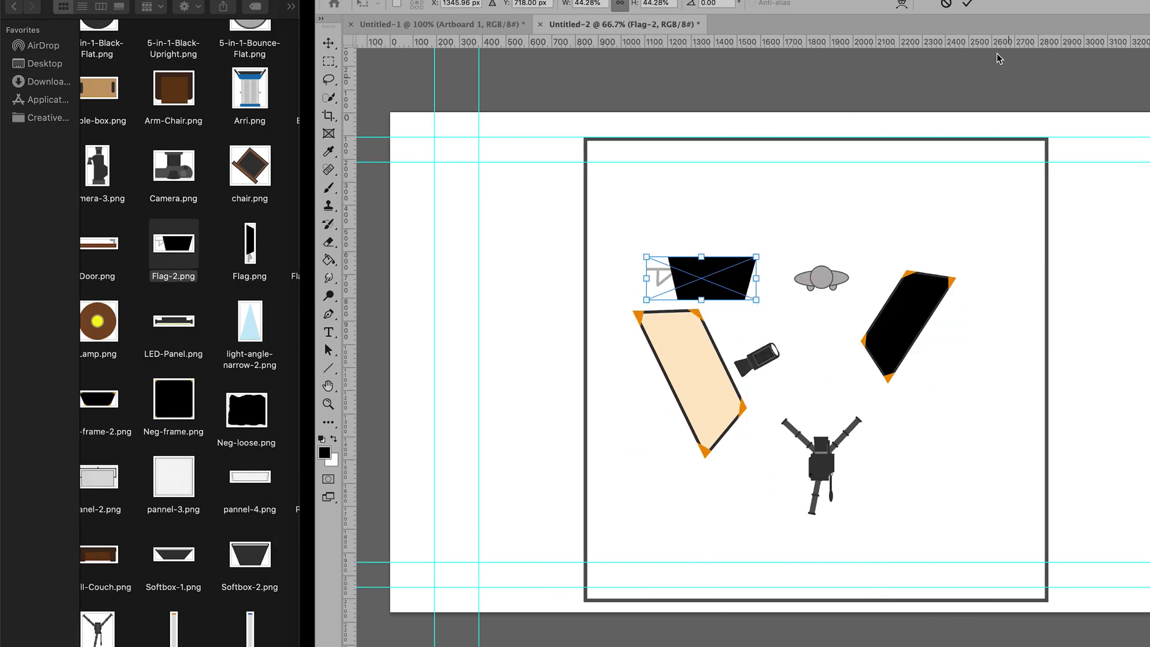
key(Return)
Place light-angle-narrow-2.png, scale it down and rotate it to about 53° as a beam from the Hard-LED onto the muslin frame
scroll(180, 300, up, 2)
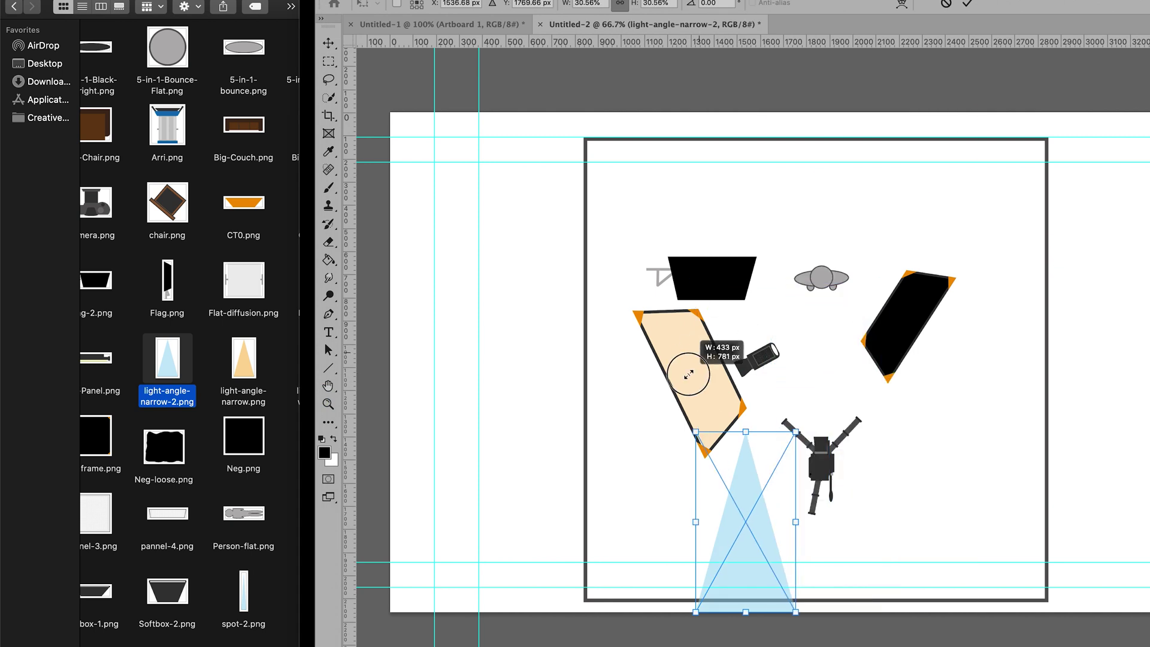
drag(689, 374, 690, 378)
drag(803, 425, 637, 536)
drag(746, 521, 688, 437)
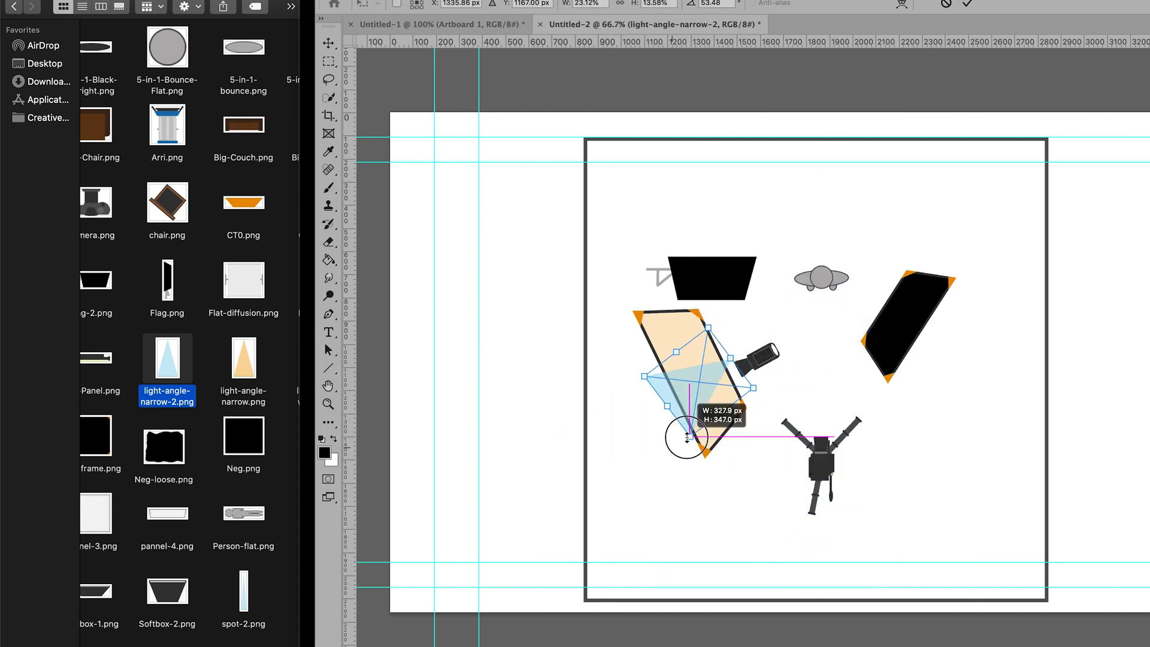
key(Return)
Place another light-angle-narrow-2.png, widen it and rotate it to about -127° so it spreads from the muslin frame across the person
drag(167, 357, 808, 359)
drag(982, 117, 583, 387)
drag(1037, 219, 763, 413)
drag(719, 370, 770, 270)
drag(814, 308, 830, 295)
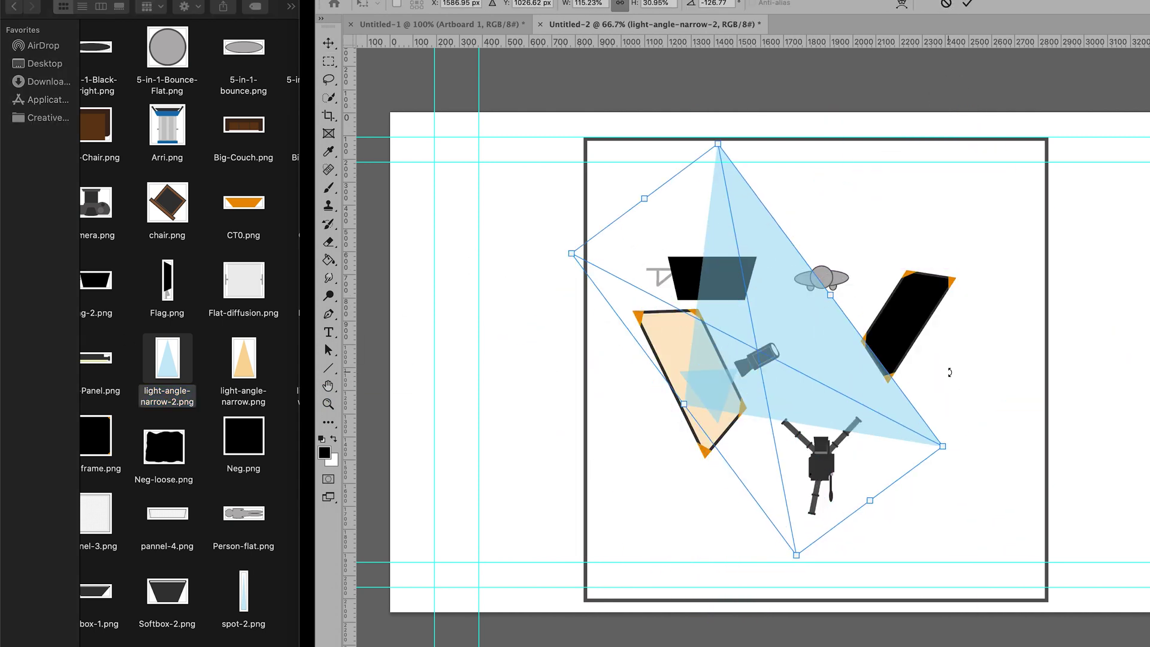
key(ctrl+z)
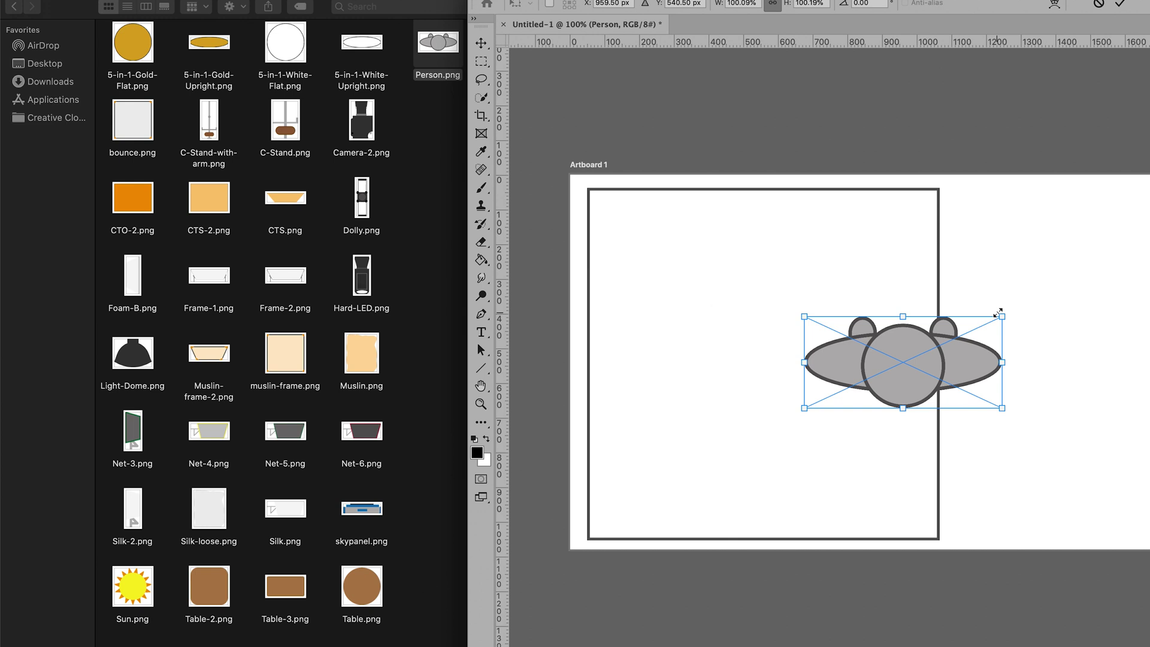
Scale down and rotate the person in Untitled-1, and add a camera, Window-3.png and a rotated 5-in-1-diffusion-Upright.png in front of the window
drag(997, 312, 850, 374)
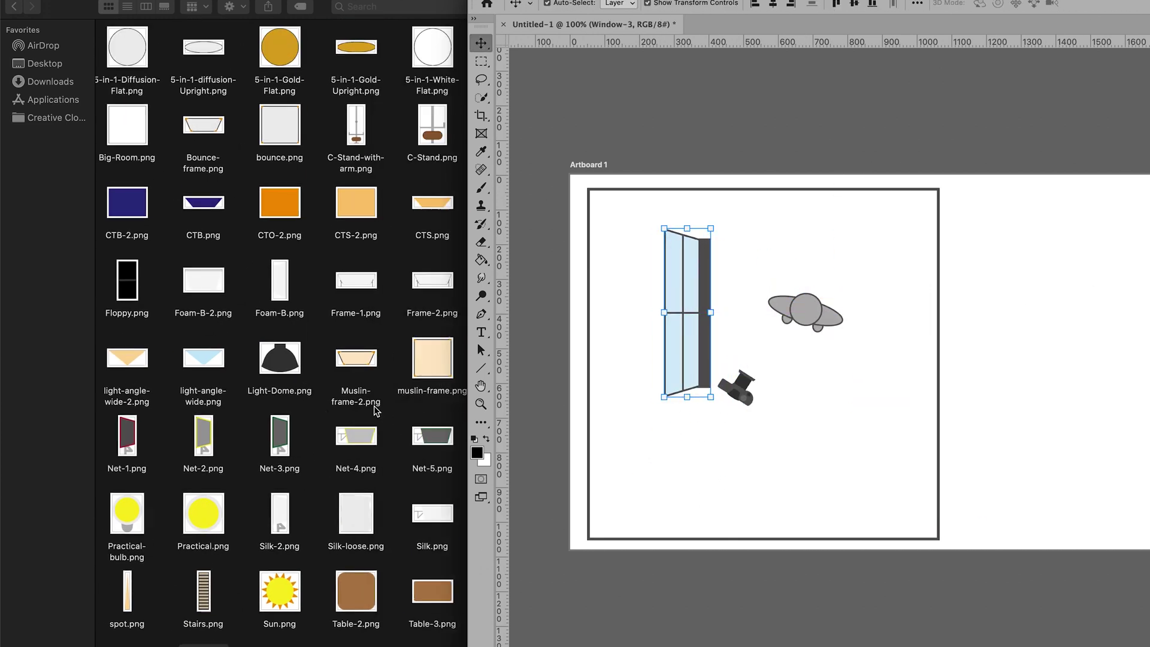
drag(193, 399, 850, 380)
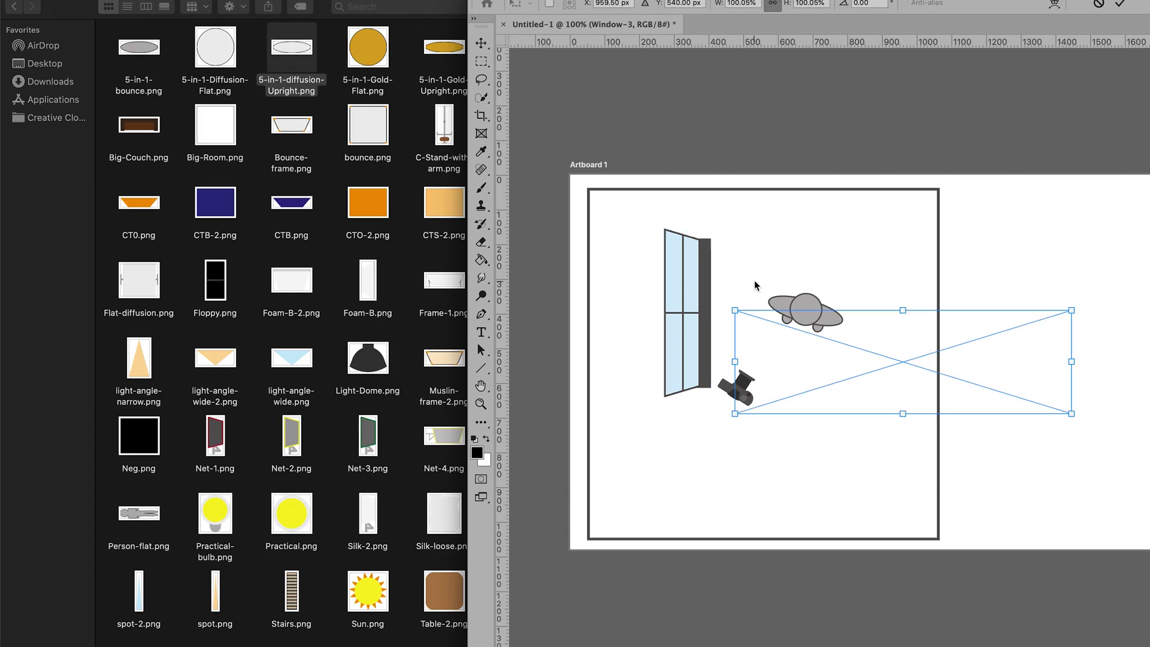
drag(753, 287, 714, 363)
Place Table-3.png behind the person, an angled black cloth on a stand opposite the window, and Sun.png at 28.63% scale outside the window
drag(442, 591, 945, 383)
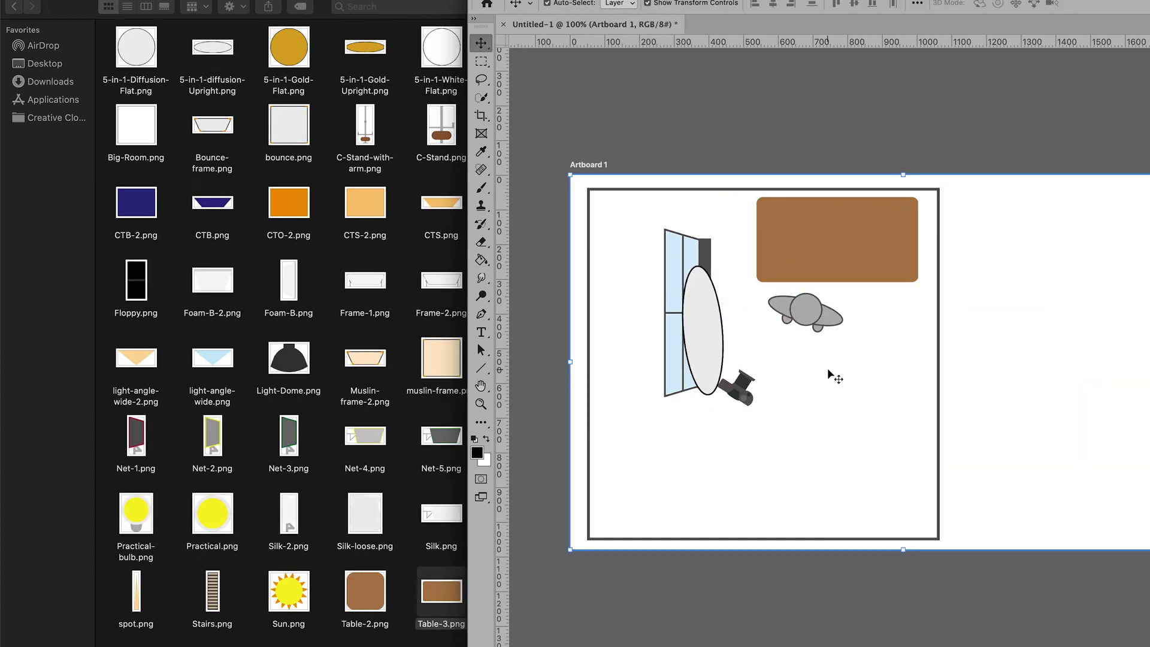
drag(886, 359, 907, 373)
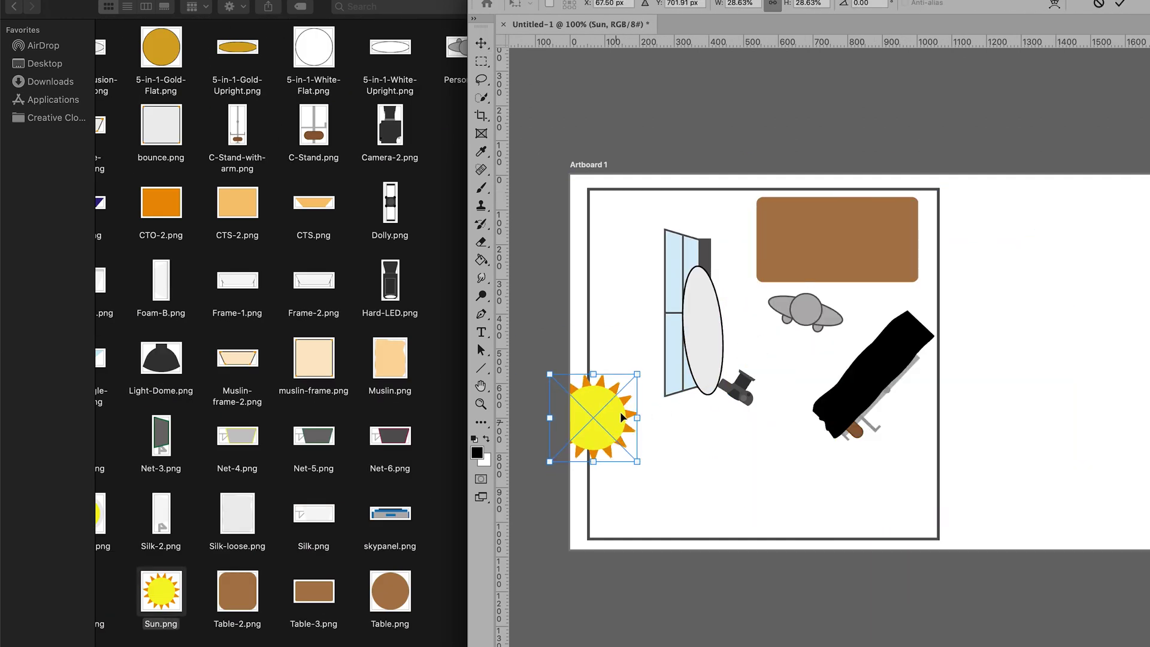
drag(622, 423, 630, 277)
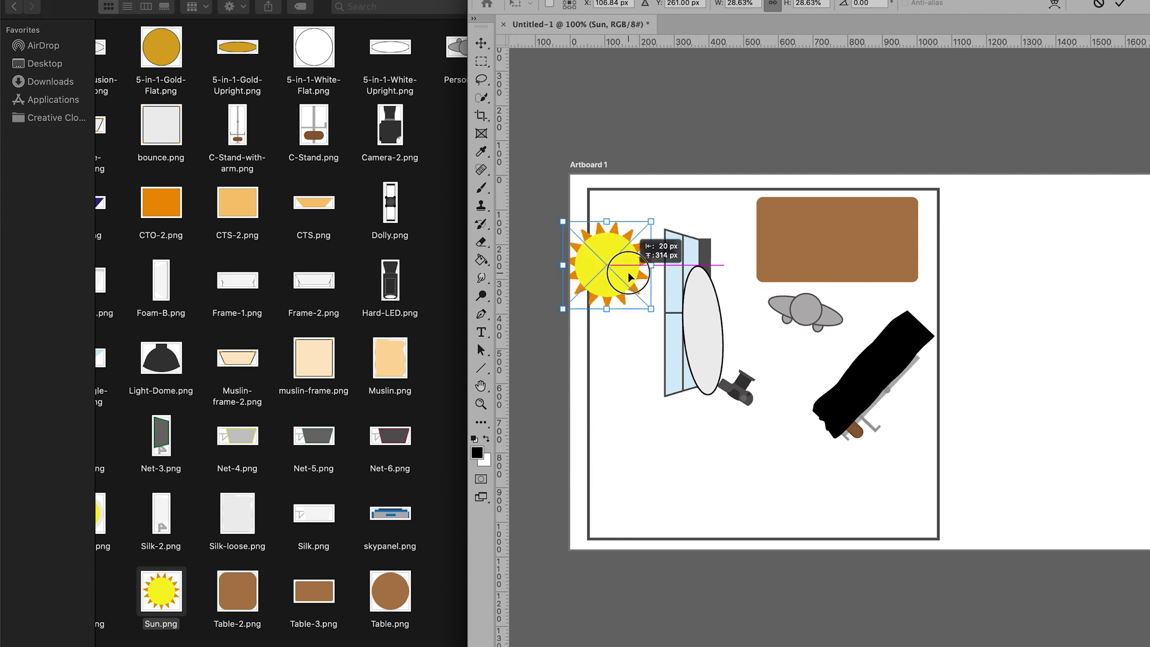